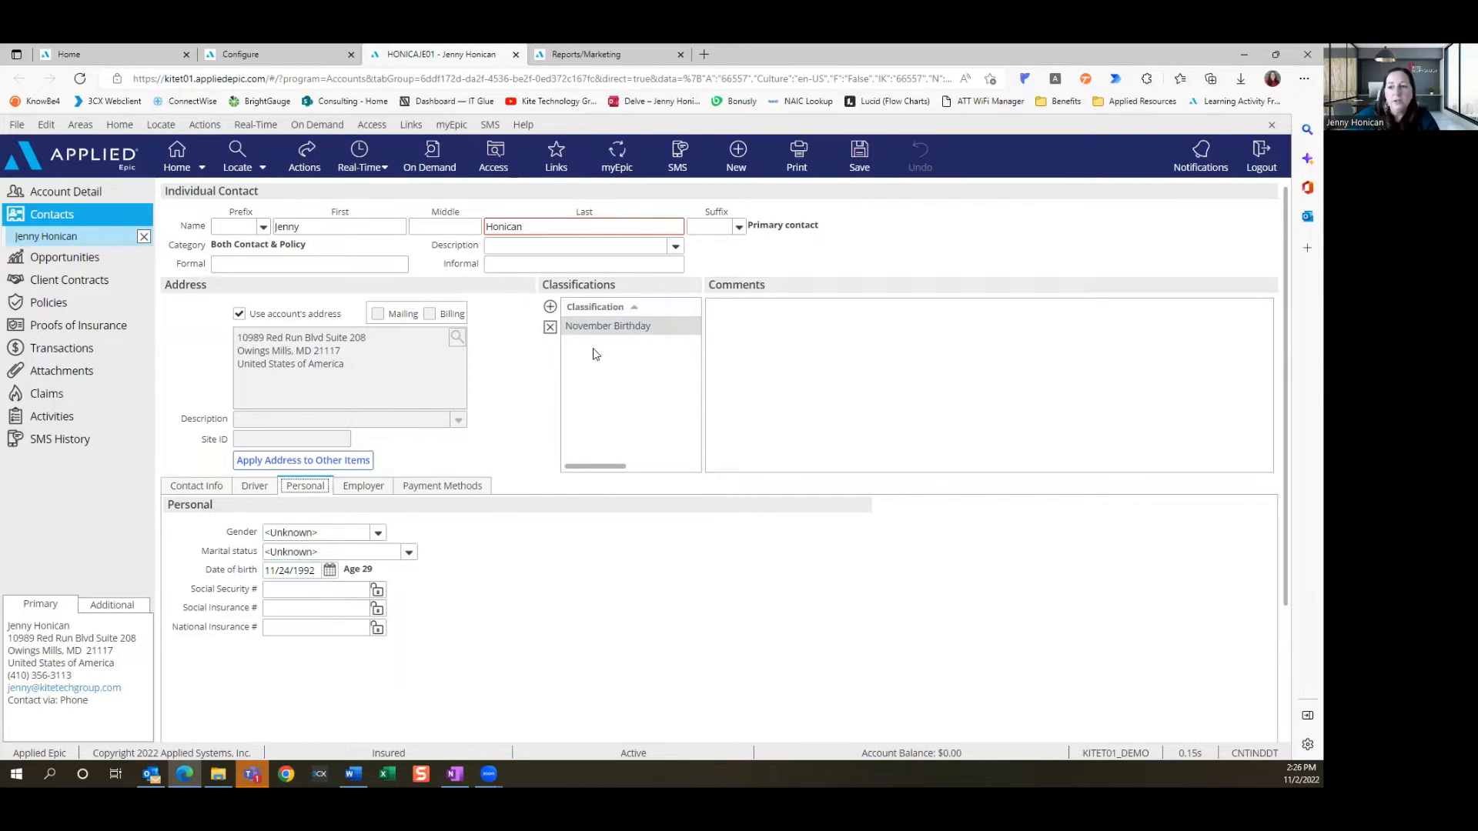
# Examine the configured contact classifications, the contact's November Birthday classification, and the Happy Birthday email template
pyautogui.click(685, 331)
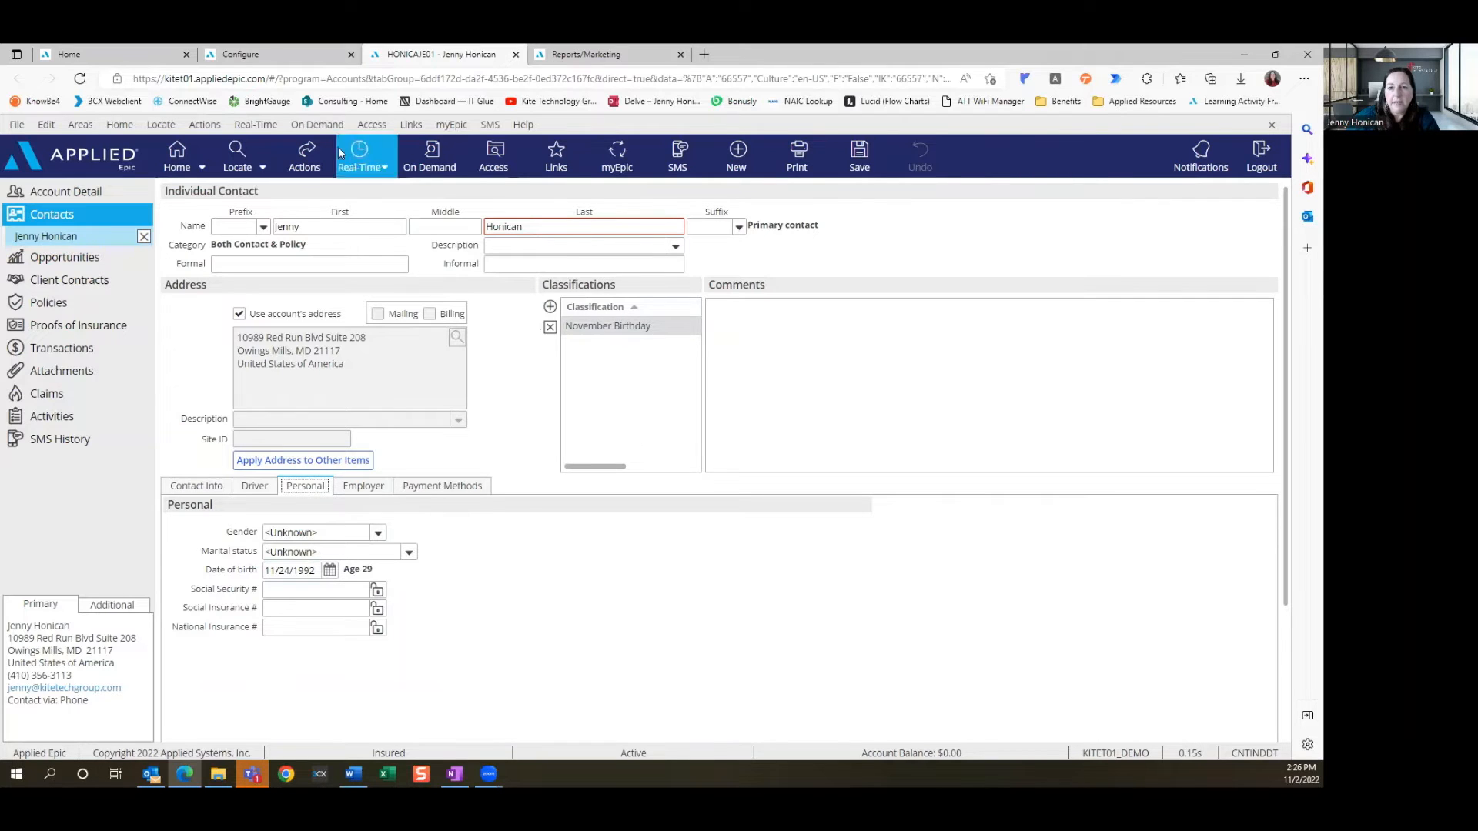
pyautogui.click(240, 54)
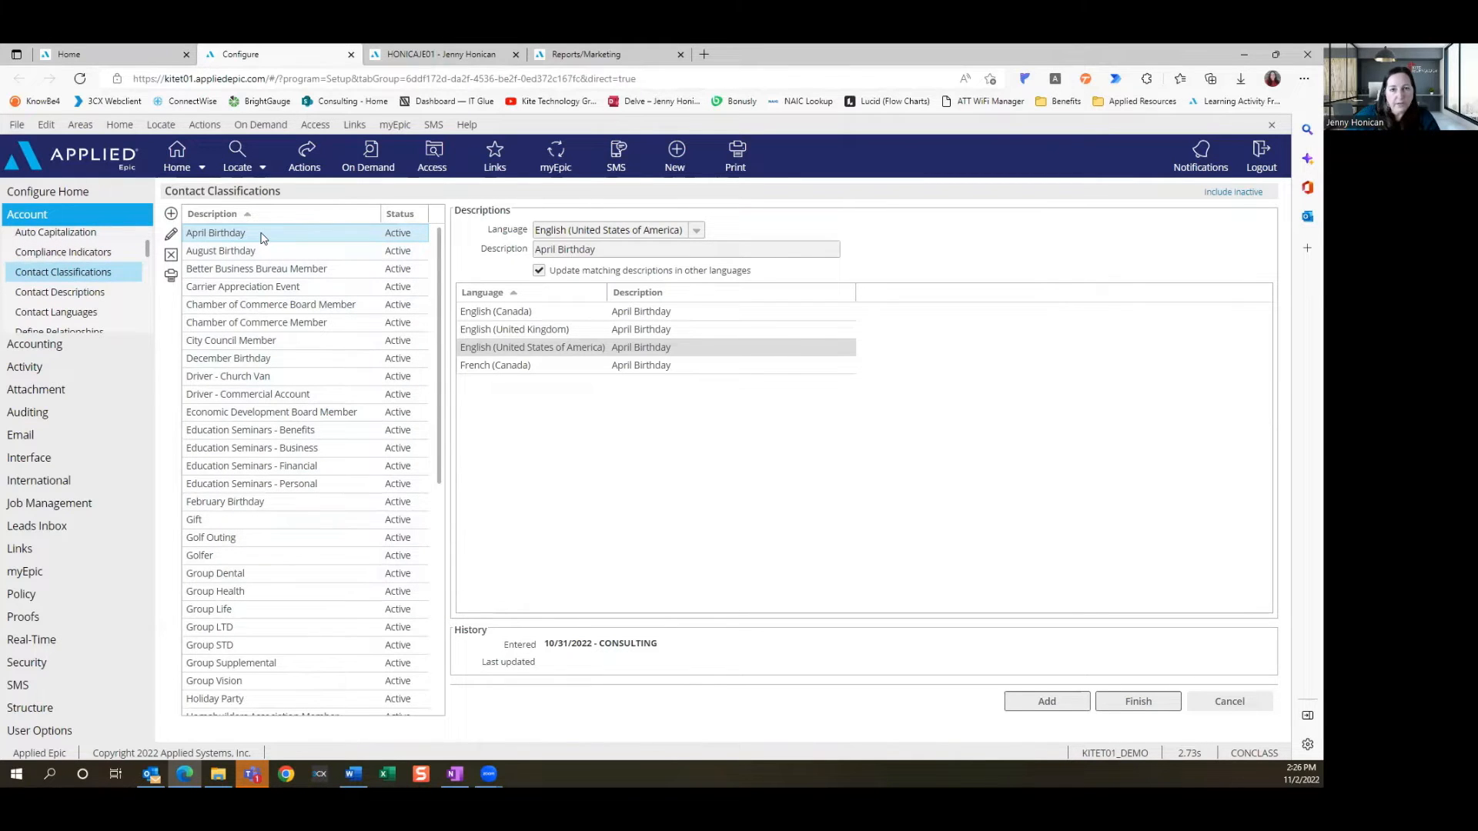
pyautogui.click(471, 58)
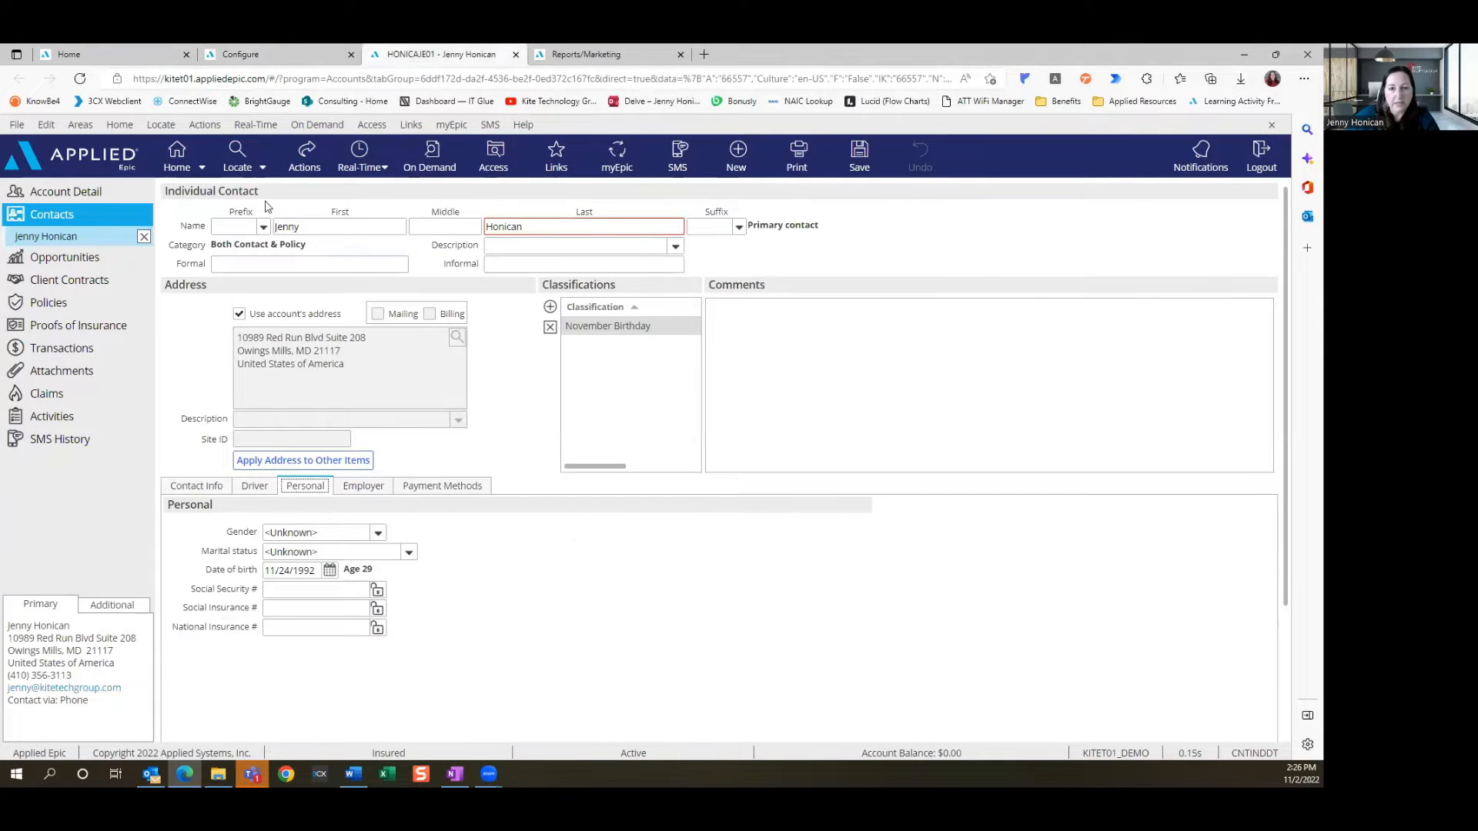
pyautogui.click(112, 218)
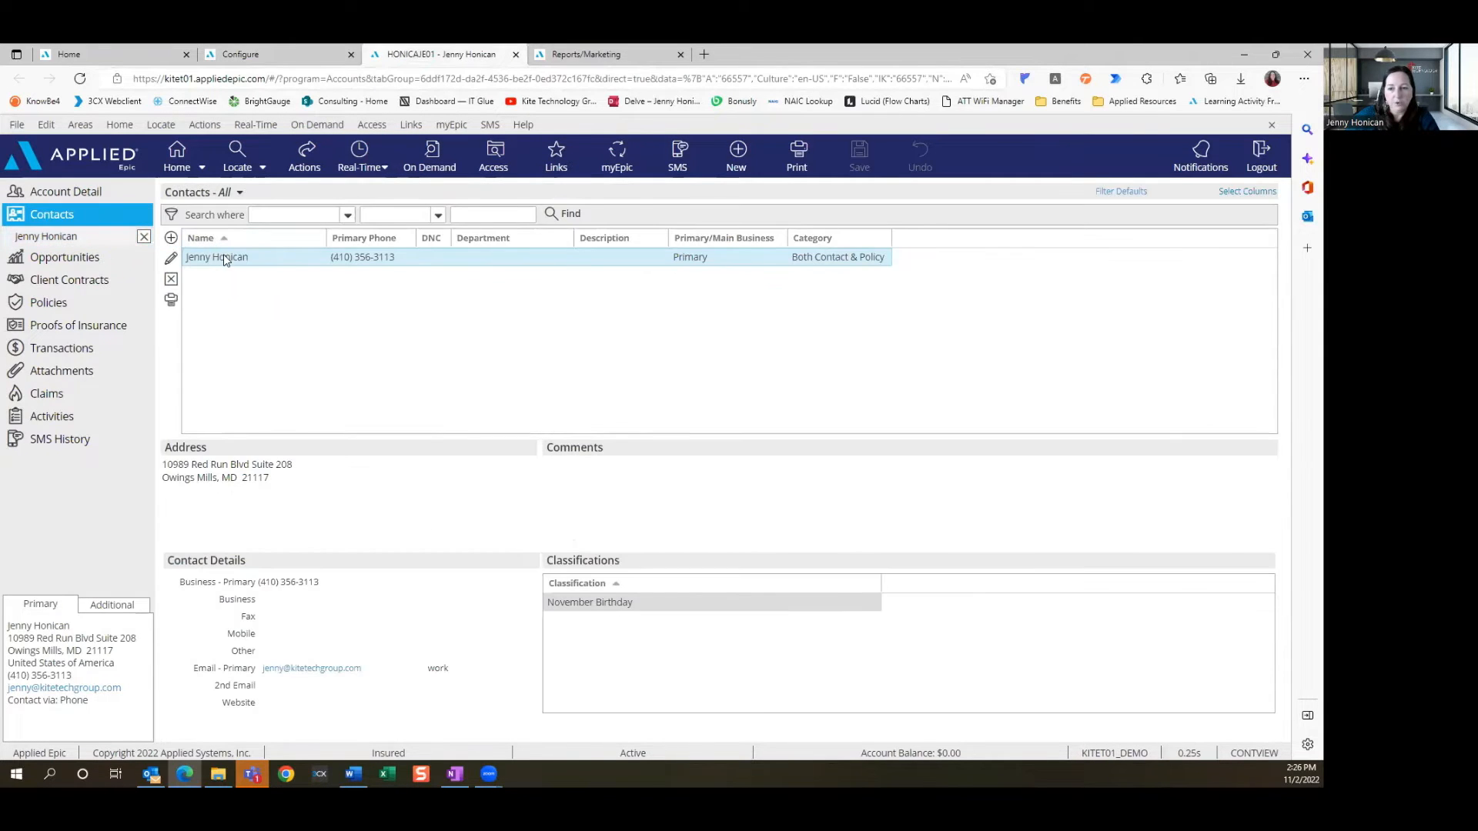
pyautogui.doubleClick(224, 258)
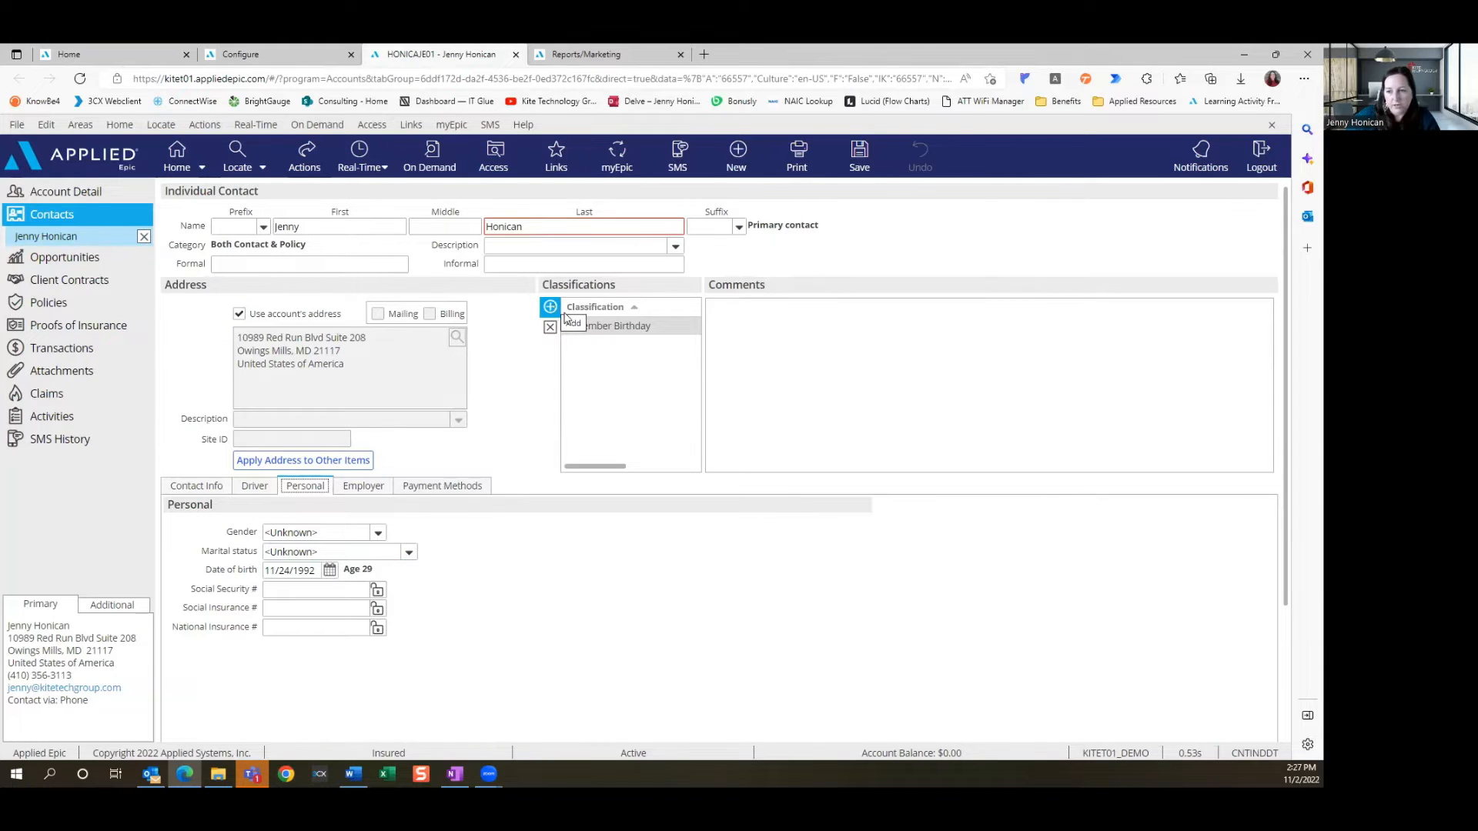
pyautogui.click(594, 331)
pyautogui.click(241, 55)
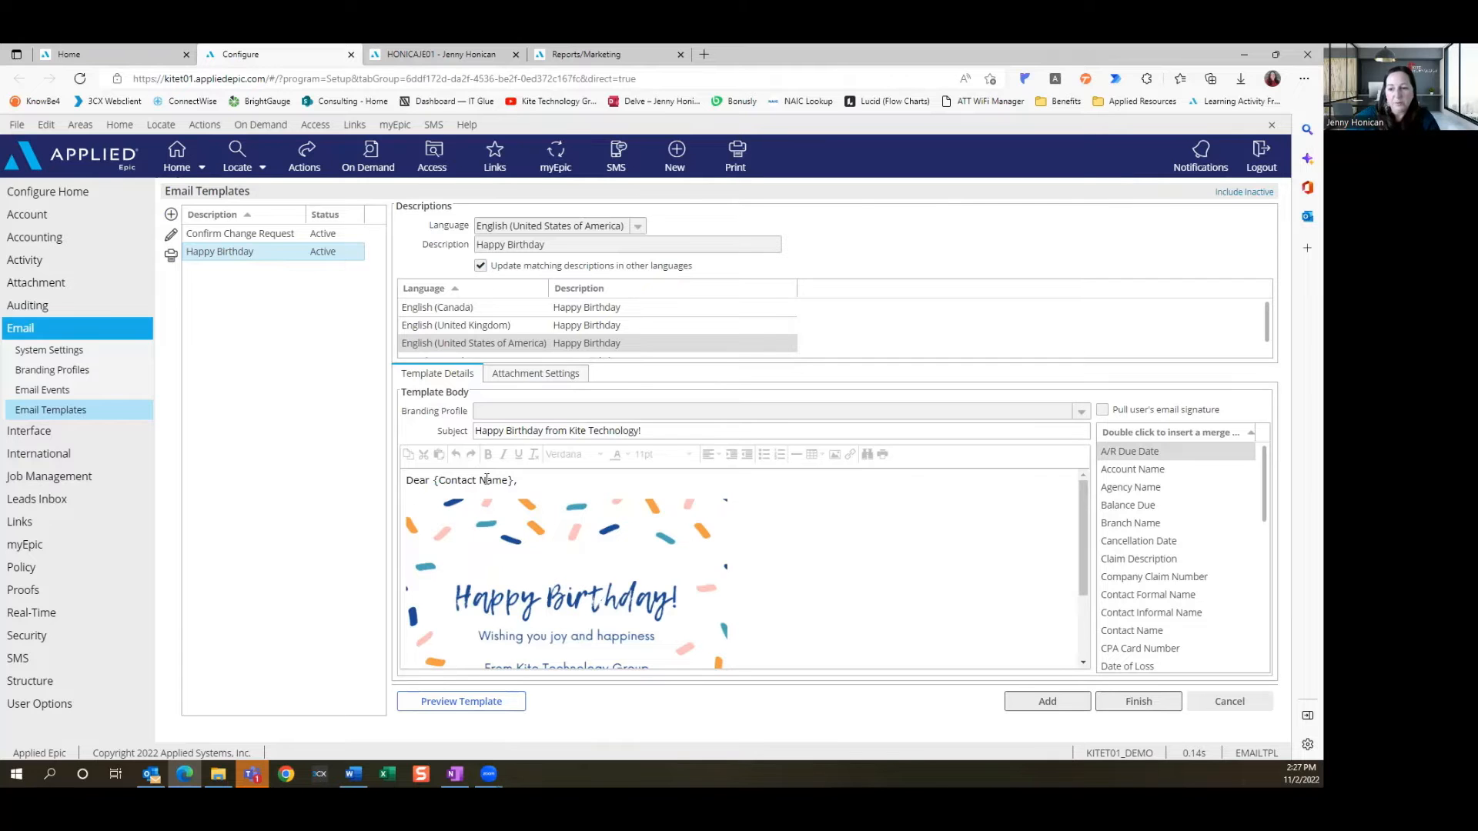
pyautogui.scroll(-3, 545, 570)
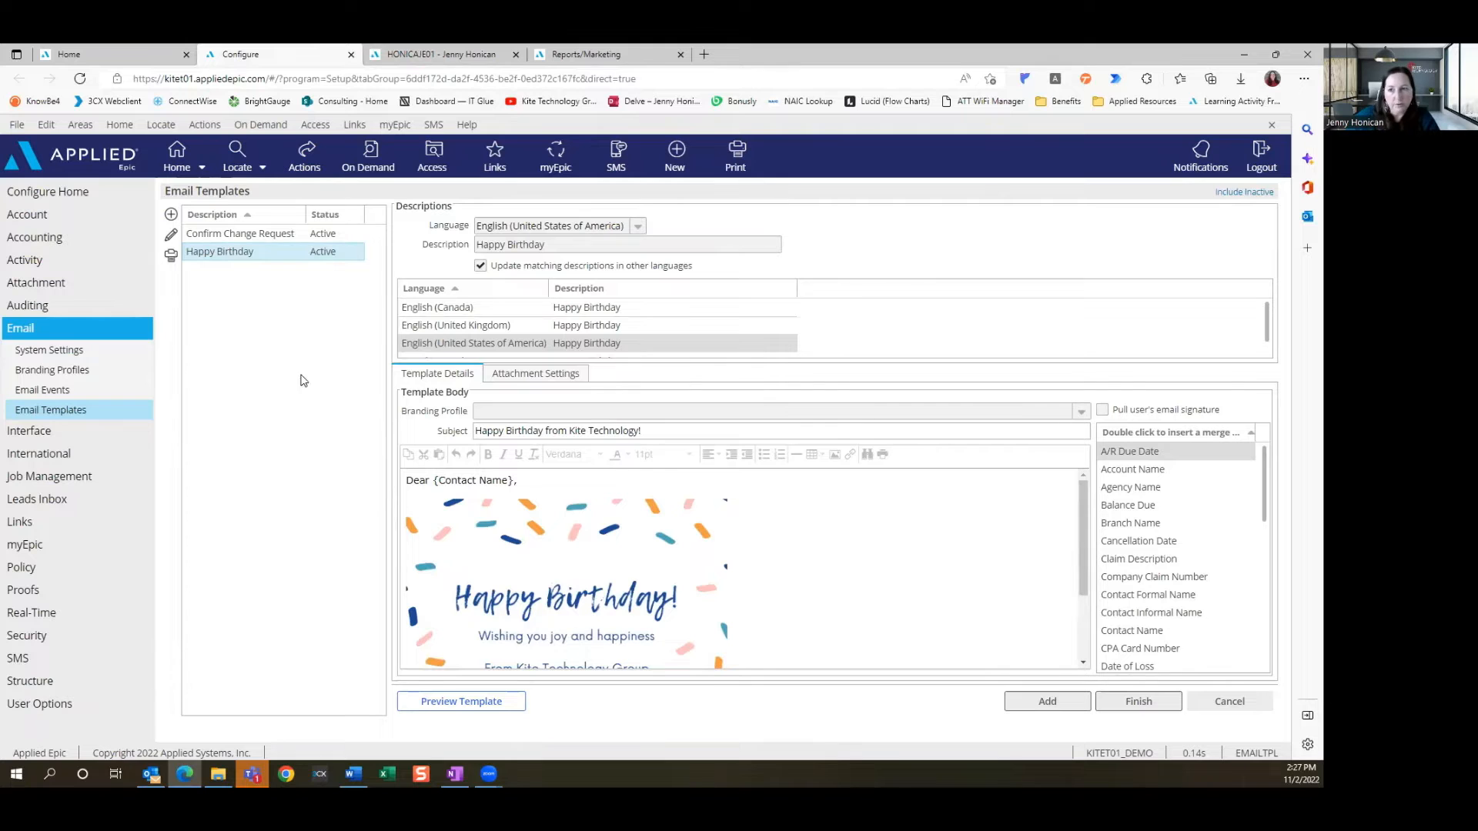
# Open the criteria of the saved report KITE DEMO - Contact Birthday List
pyautogui.click(589, 54)
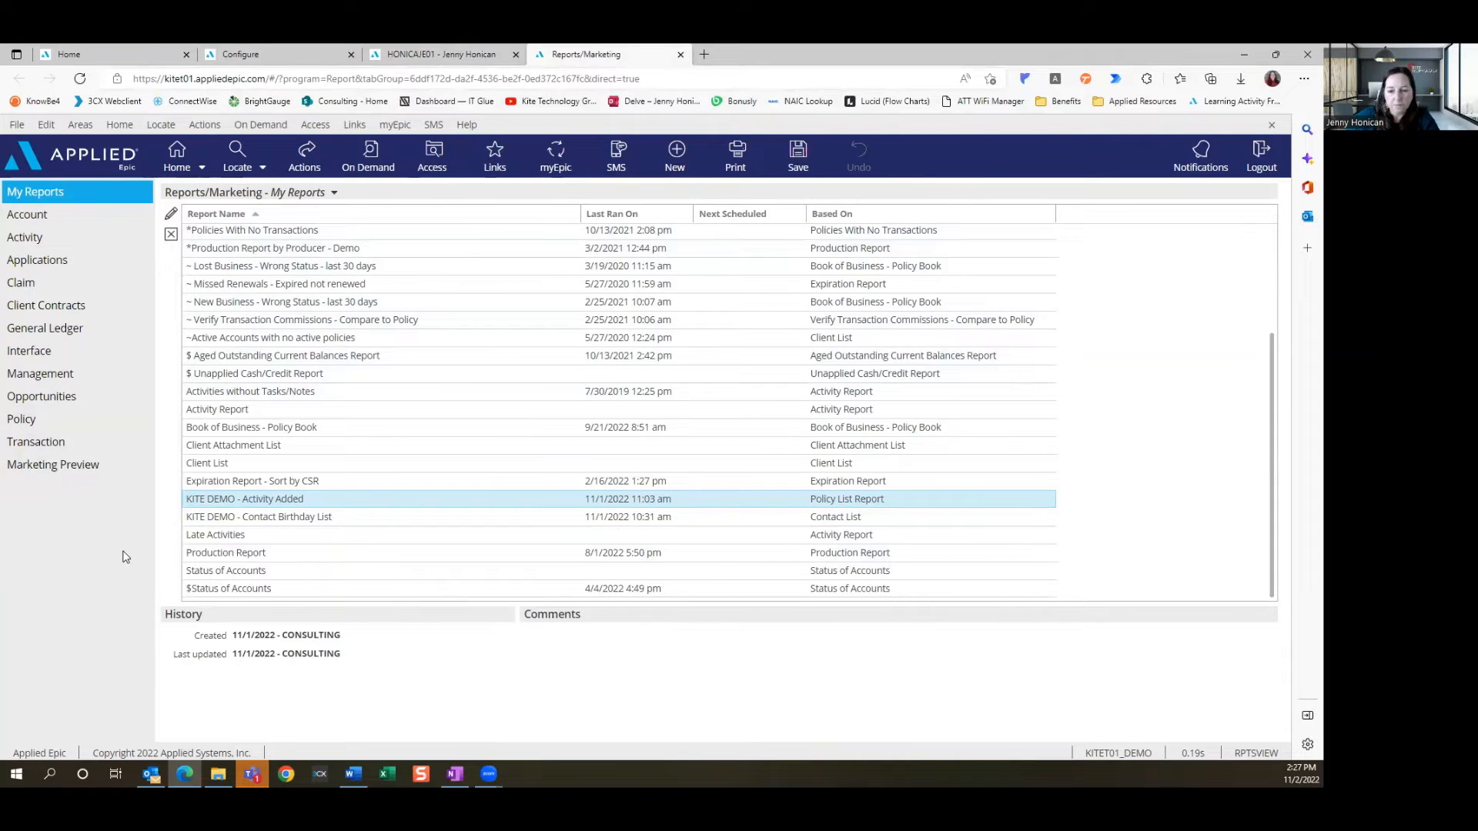
pyautogui.click(252, 518)
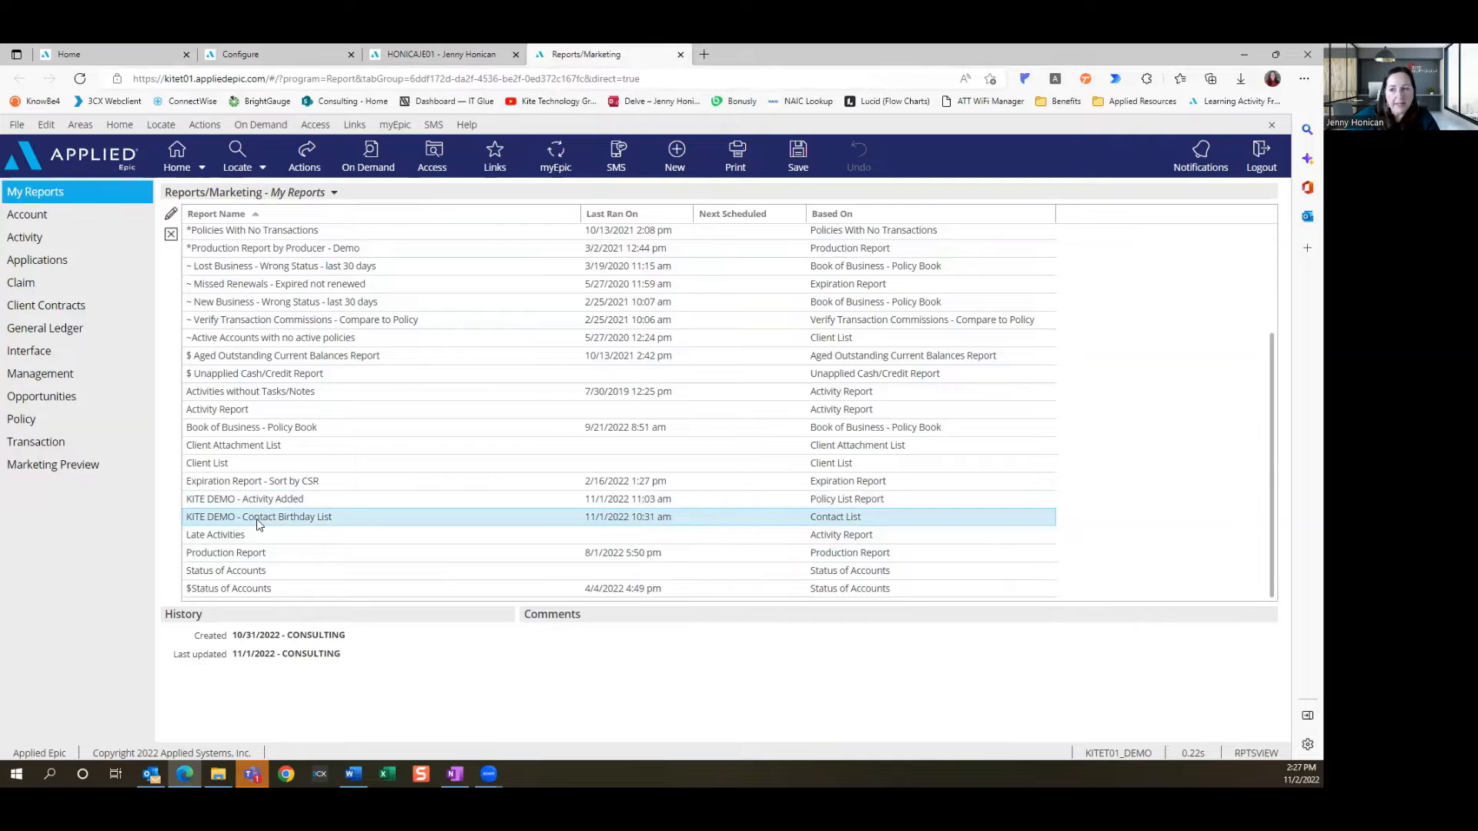
pyautogui.doubleClick(256, 519)
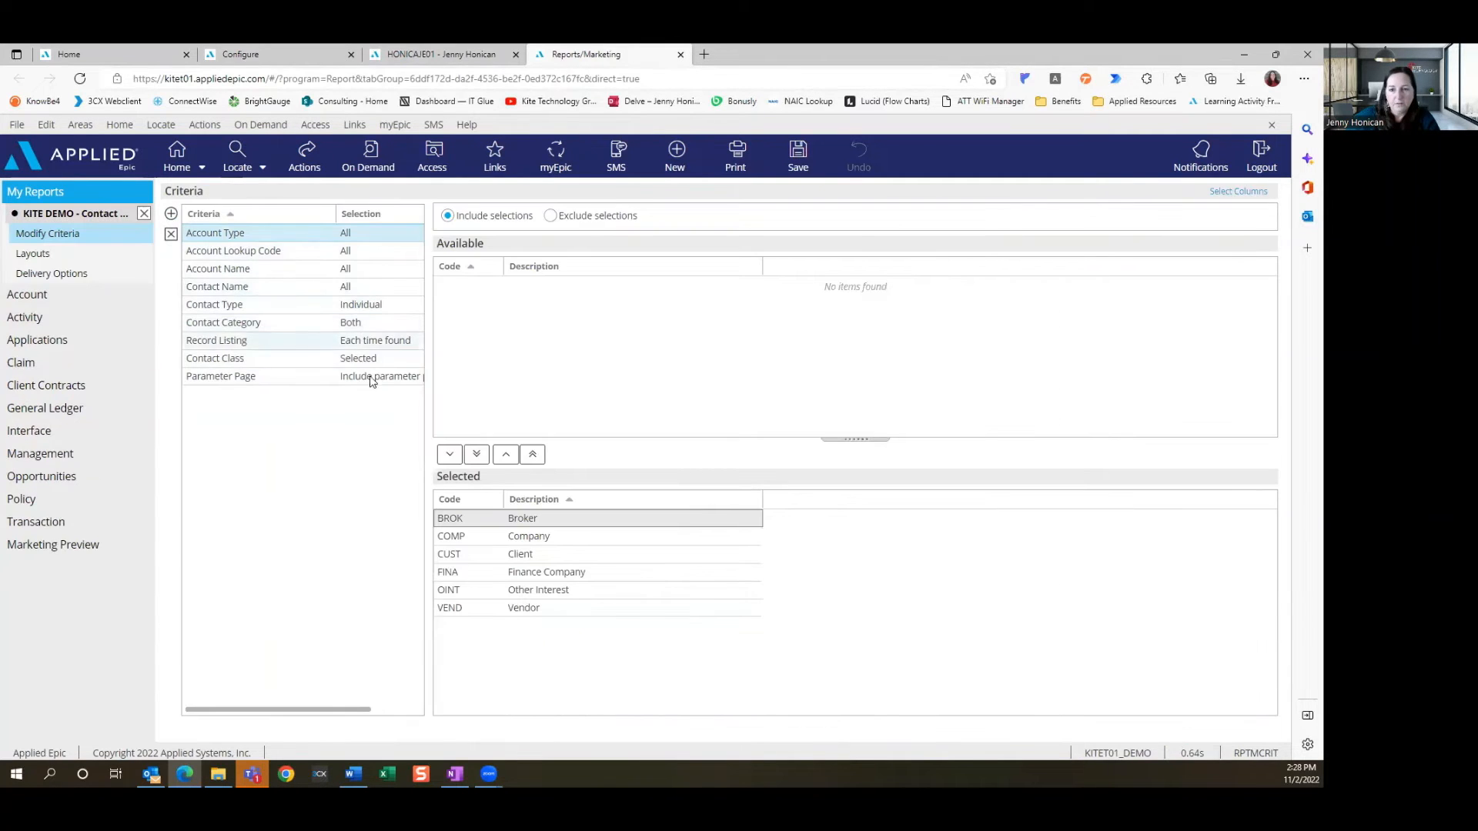
# Limit the report's account type to Client and contact type to Individual, and check that the contact class criterion uses November Birthday
pyautogui.click(532, 454)
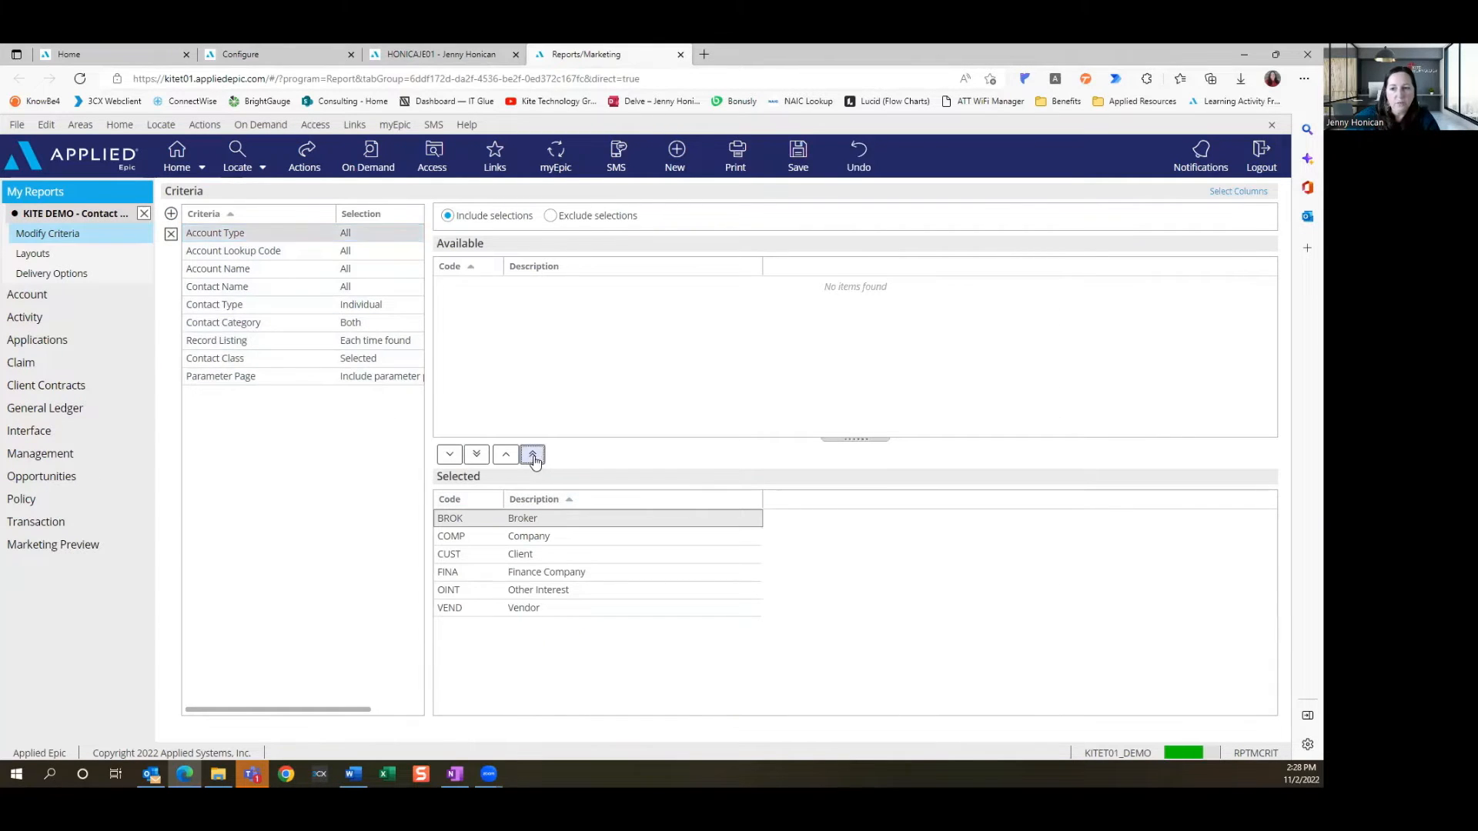
pyautogui.doubleClick(474, 321)
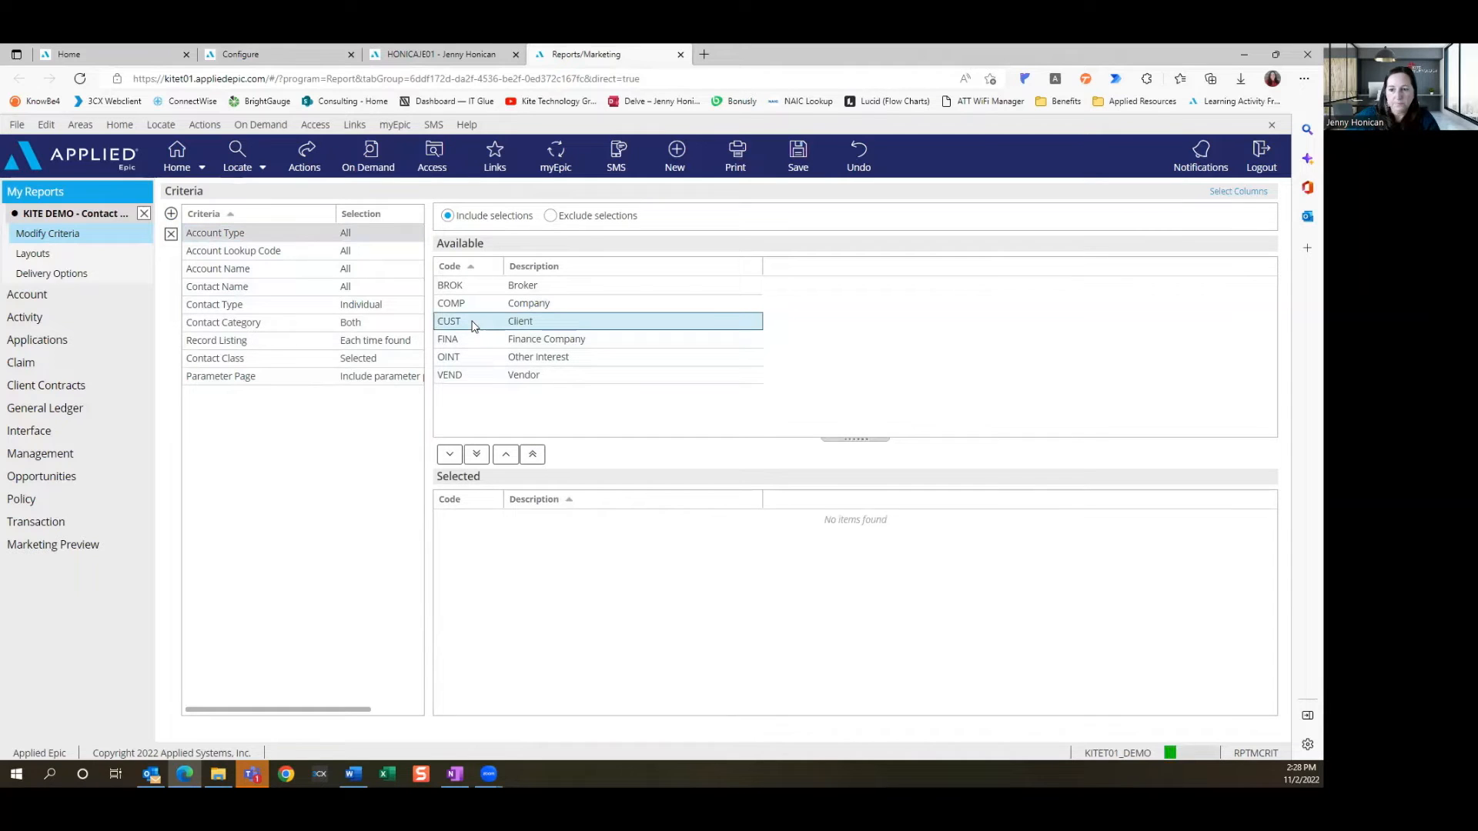
pyautogui.click(262, 305)
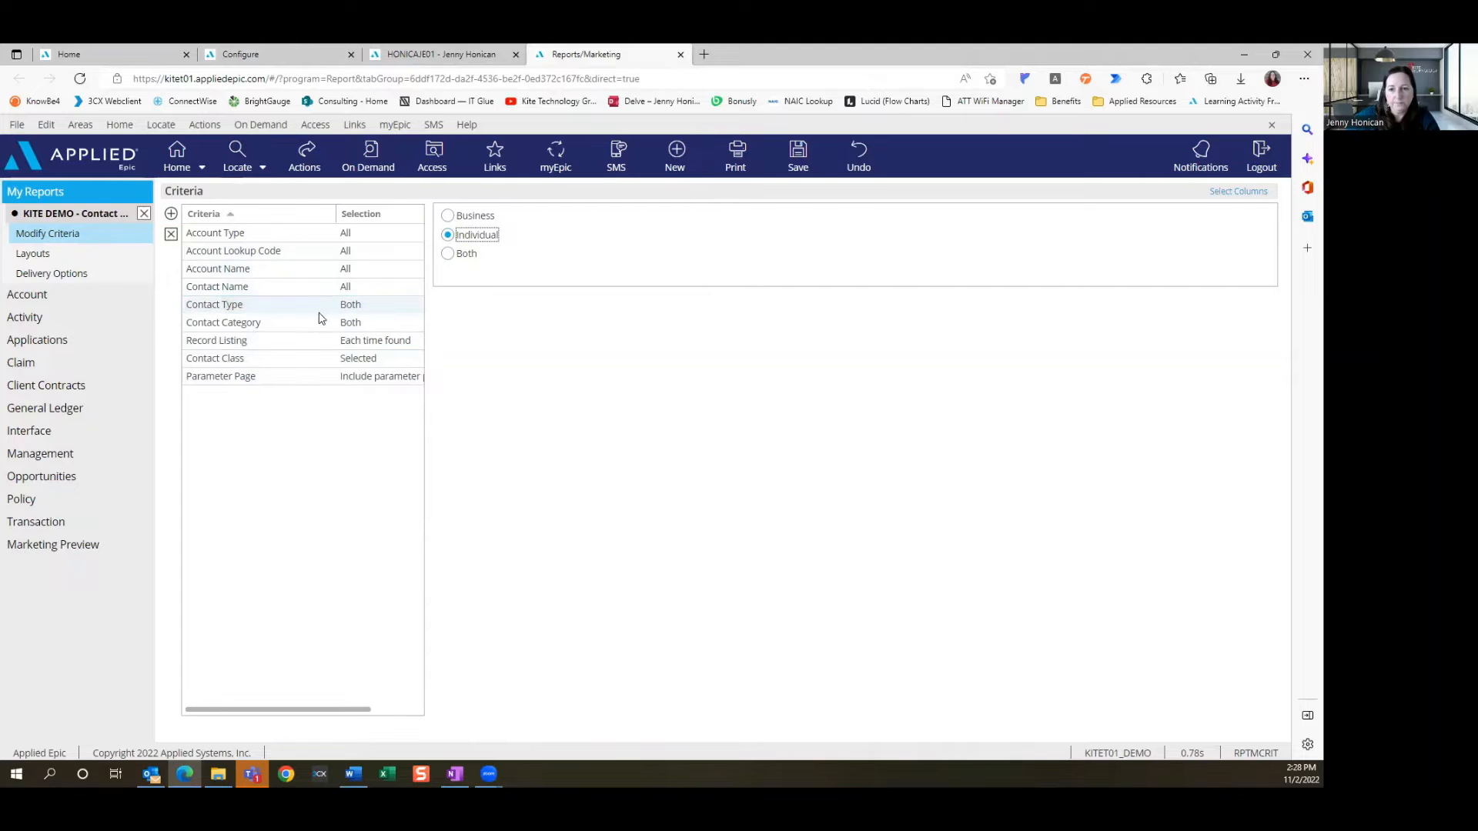
pyautogui.click(279, 362)
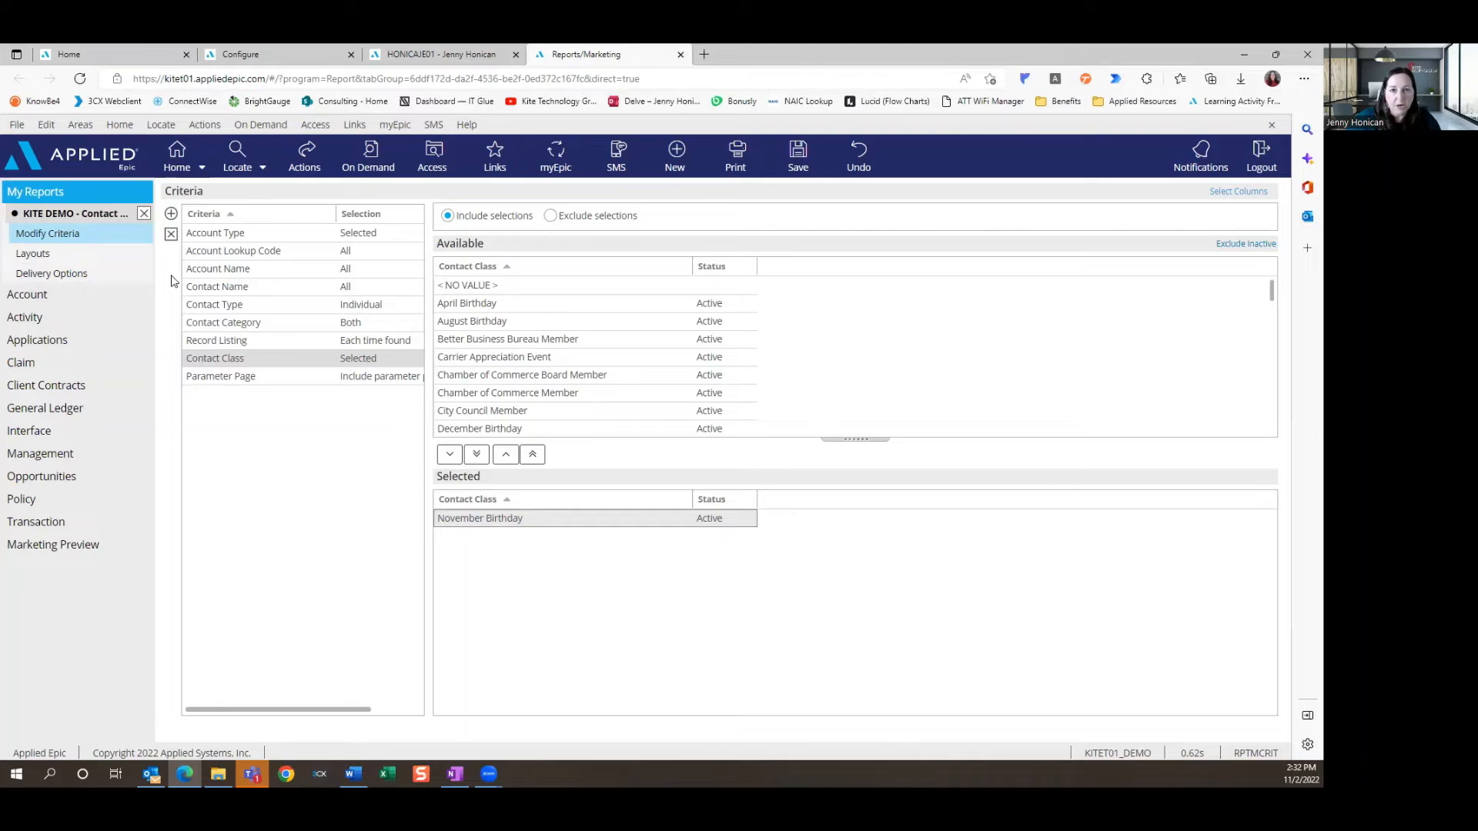
# Review the Current User recipient's save-to-disk settings in the report's delivery options and accept them
pyautogui.click(116, 275)
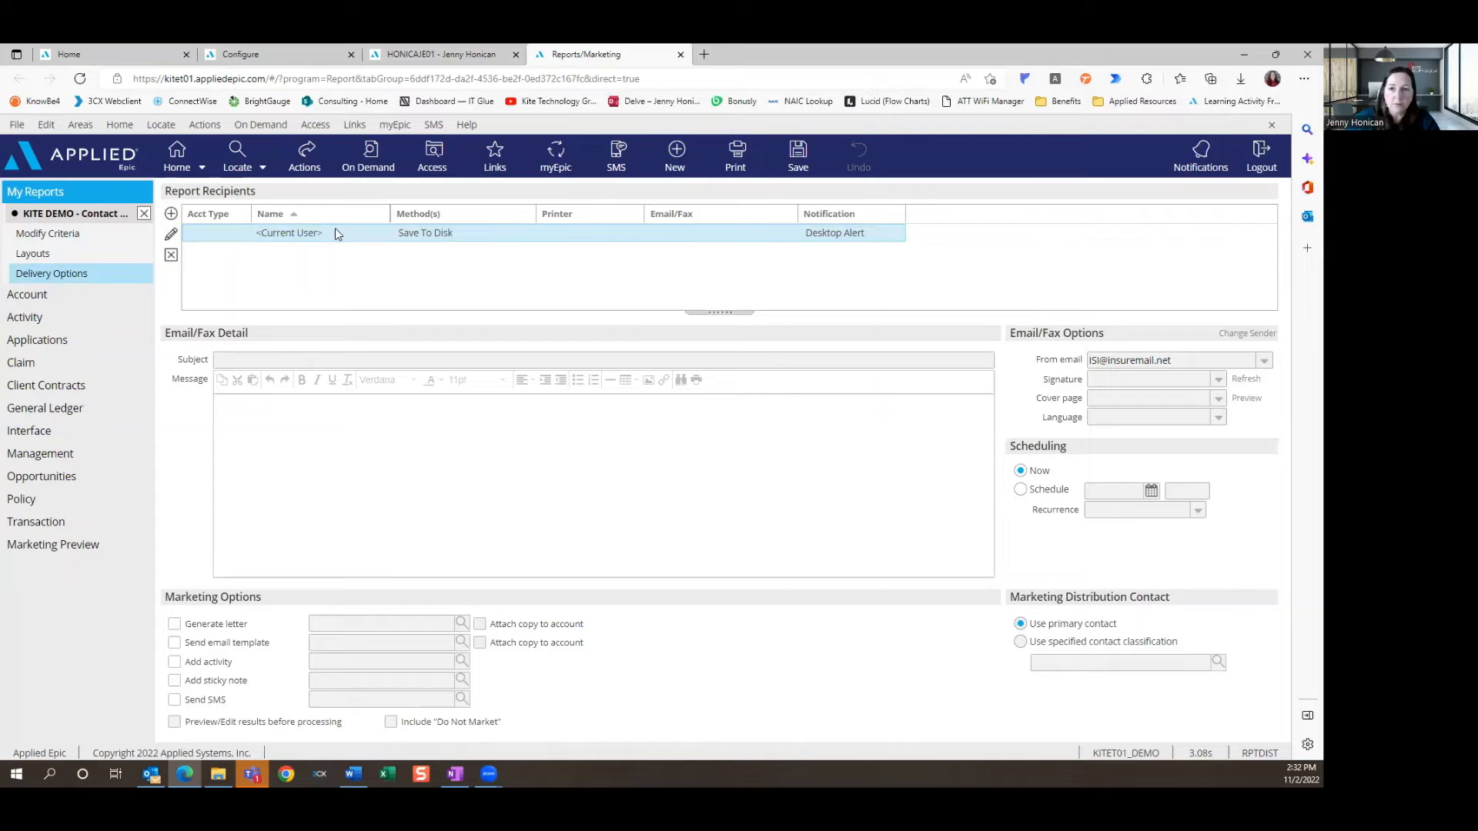
pyautogui.doubleClick(344, 231)
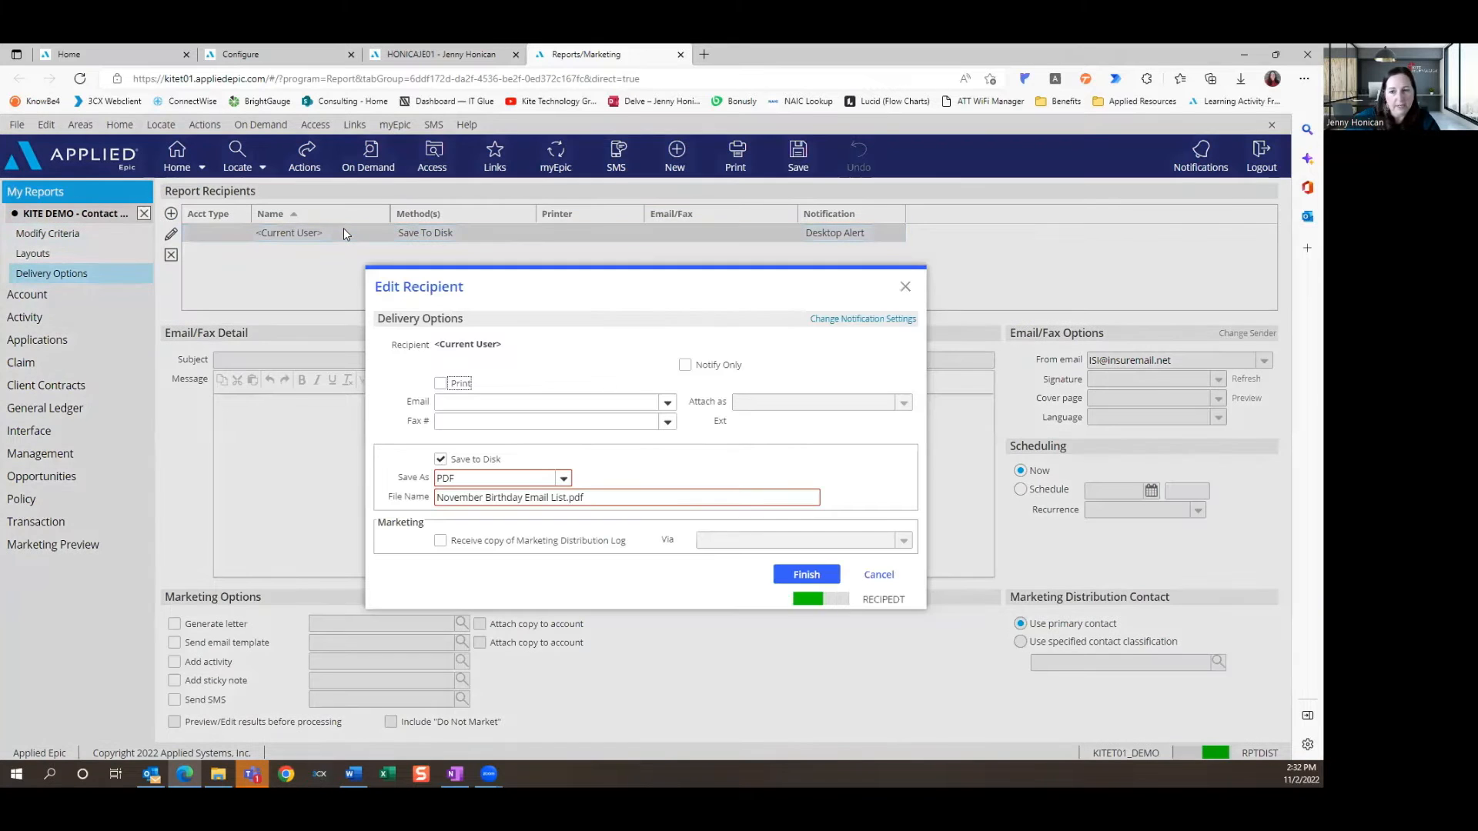
pyautogui.click(808, 575)
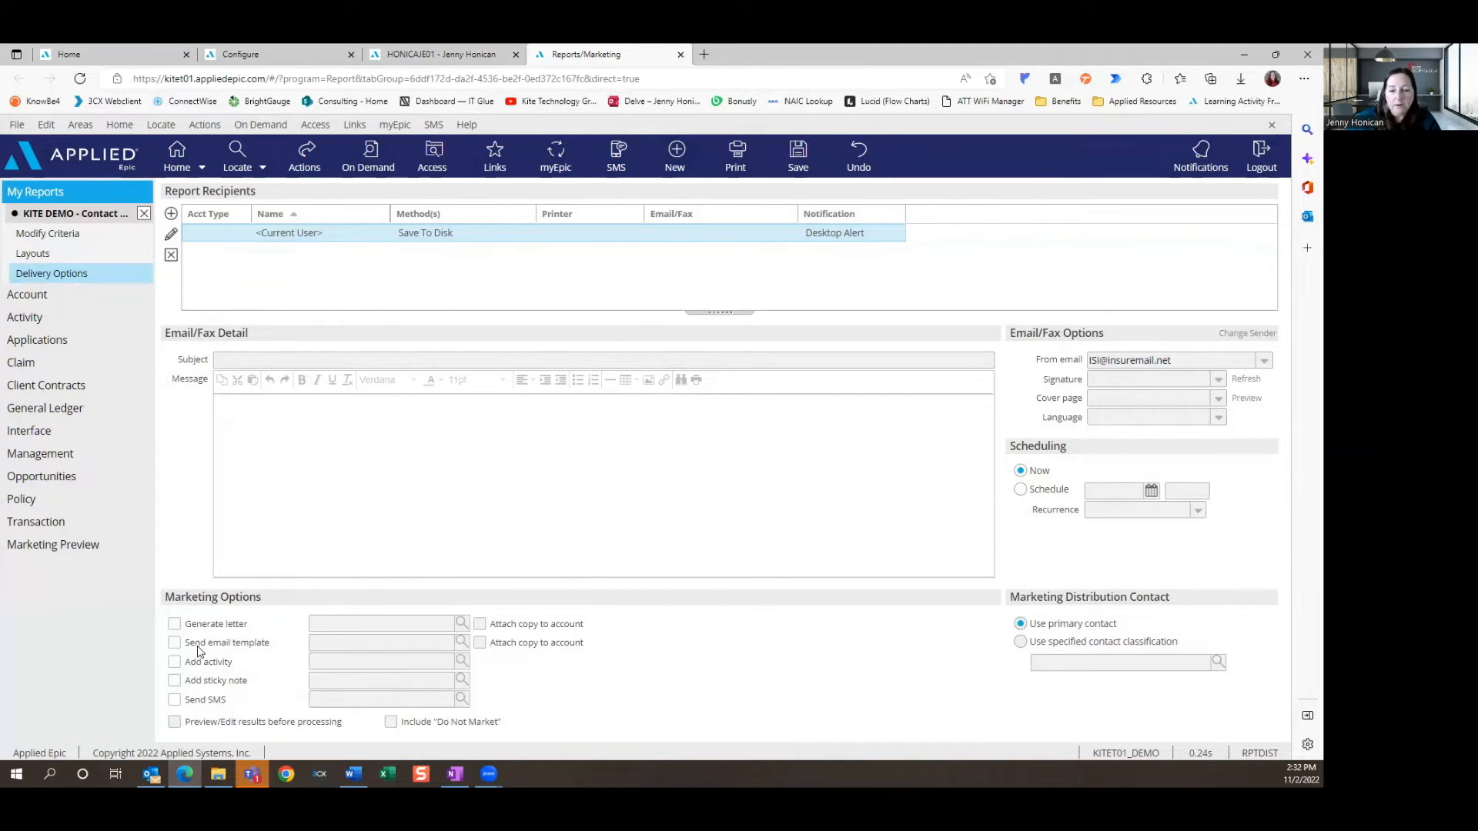
# Enable sending an email template in the report's marketing options and choose the Happy Birthday template
pyautogui.click(174, 644)
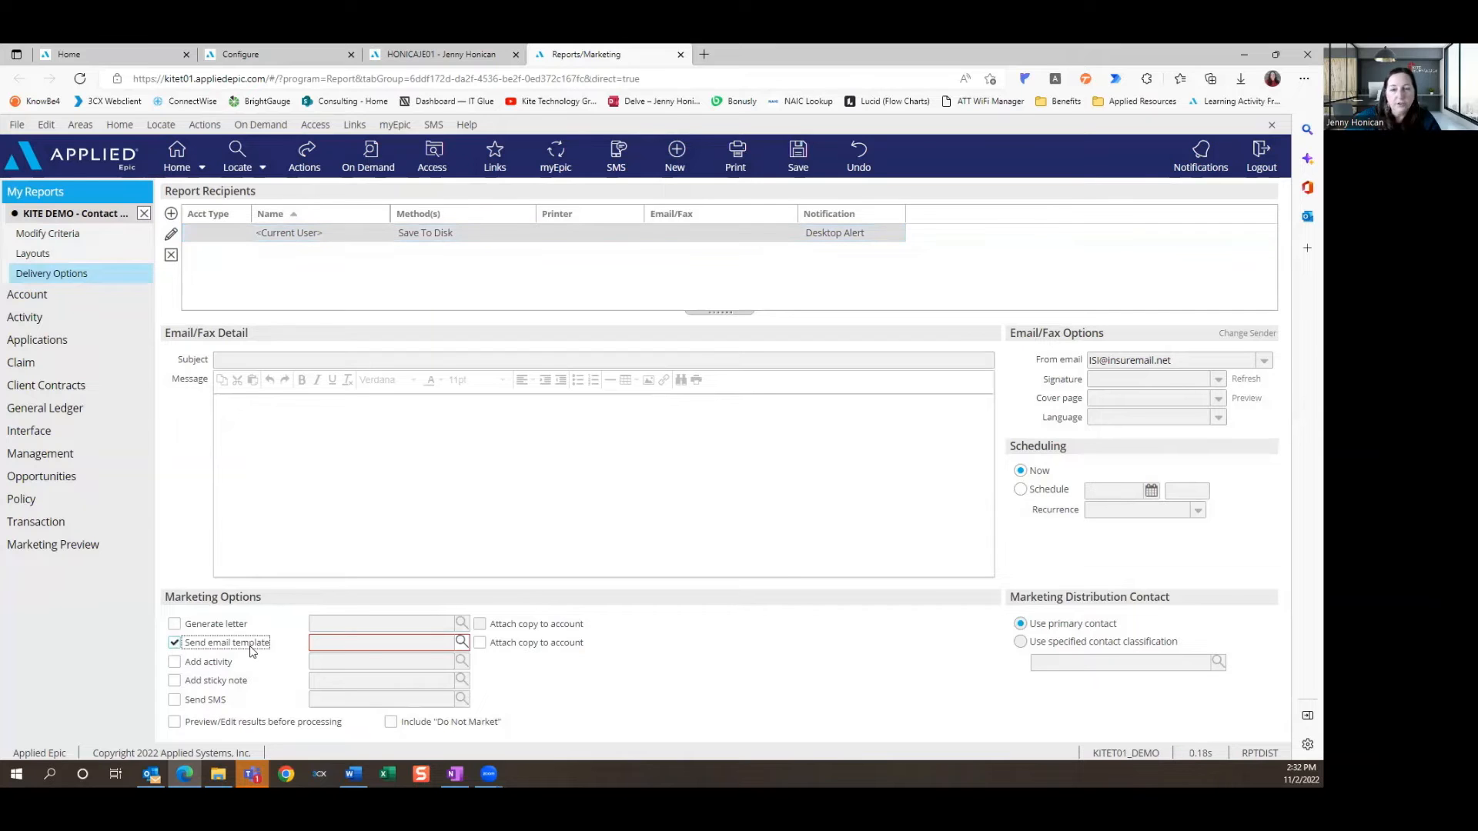
pyautogui.click(462, 645)
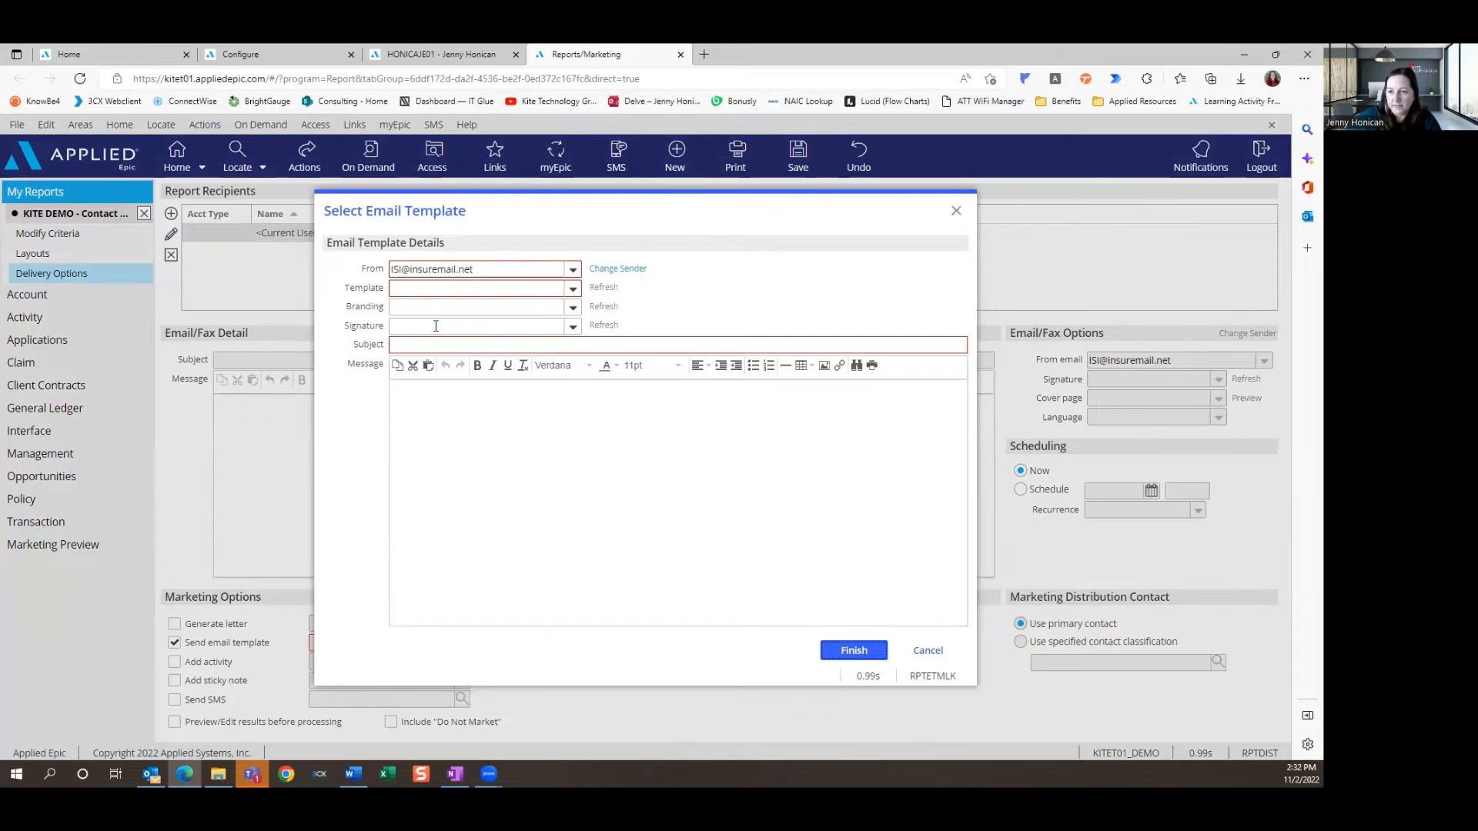
pyautogui.click(572, 288)
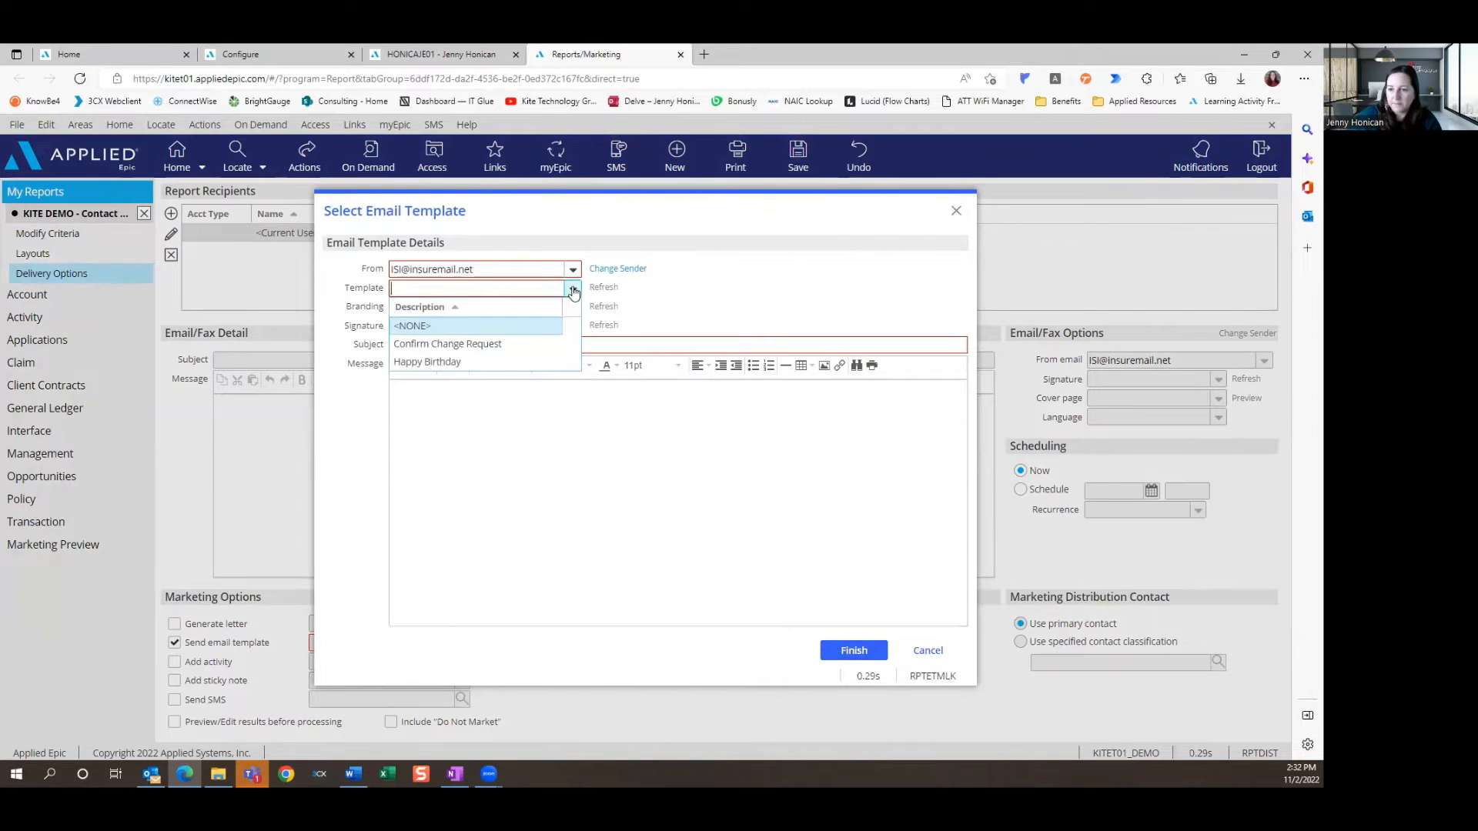
pyautogui.click(518, 361)
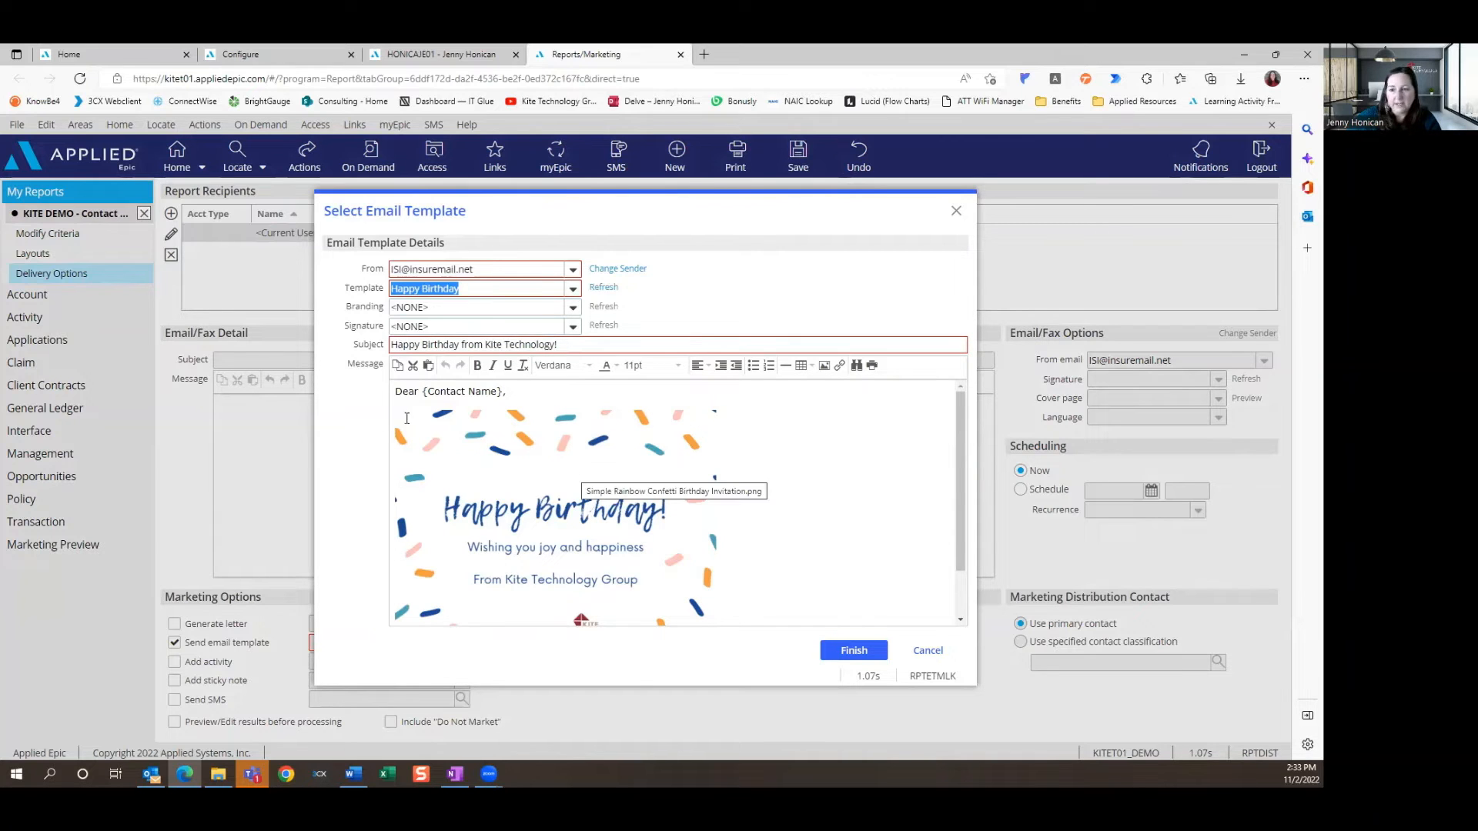
pyautogui.scroll(-2, 531, 493)
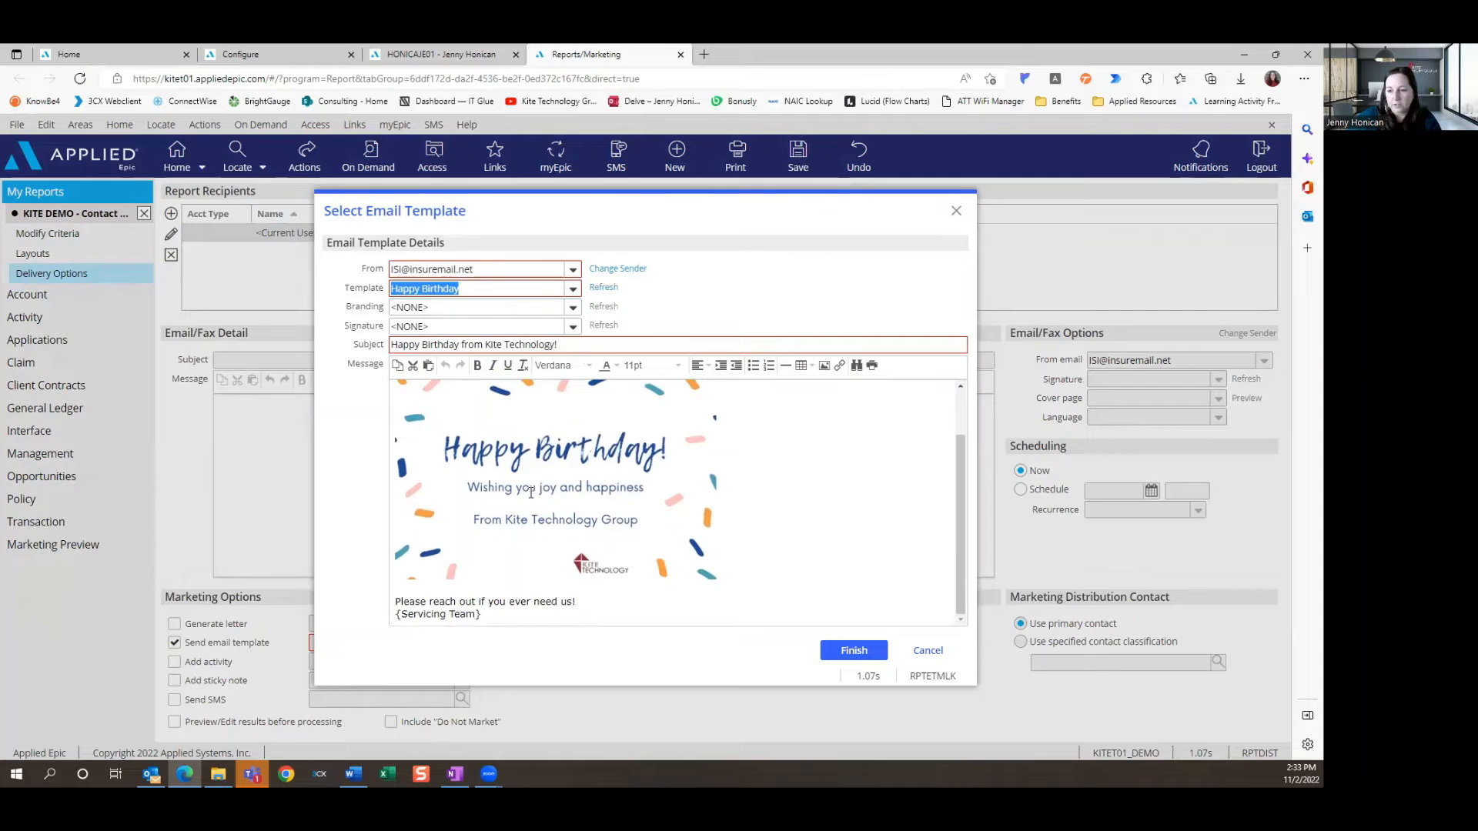
pyautogui.scroll(1, 531, 493)
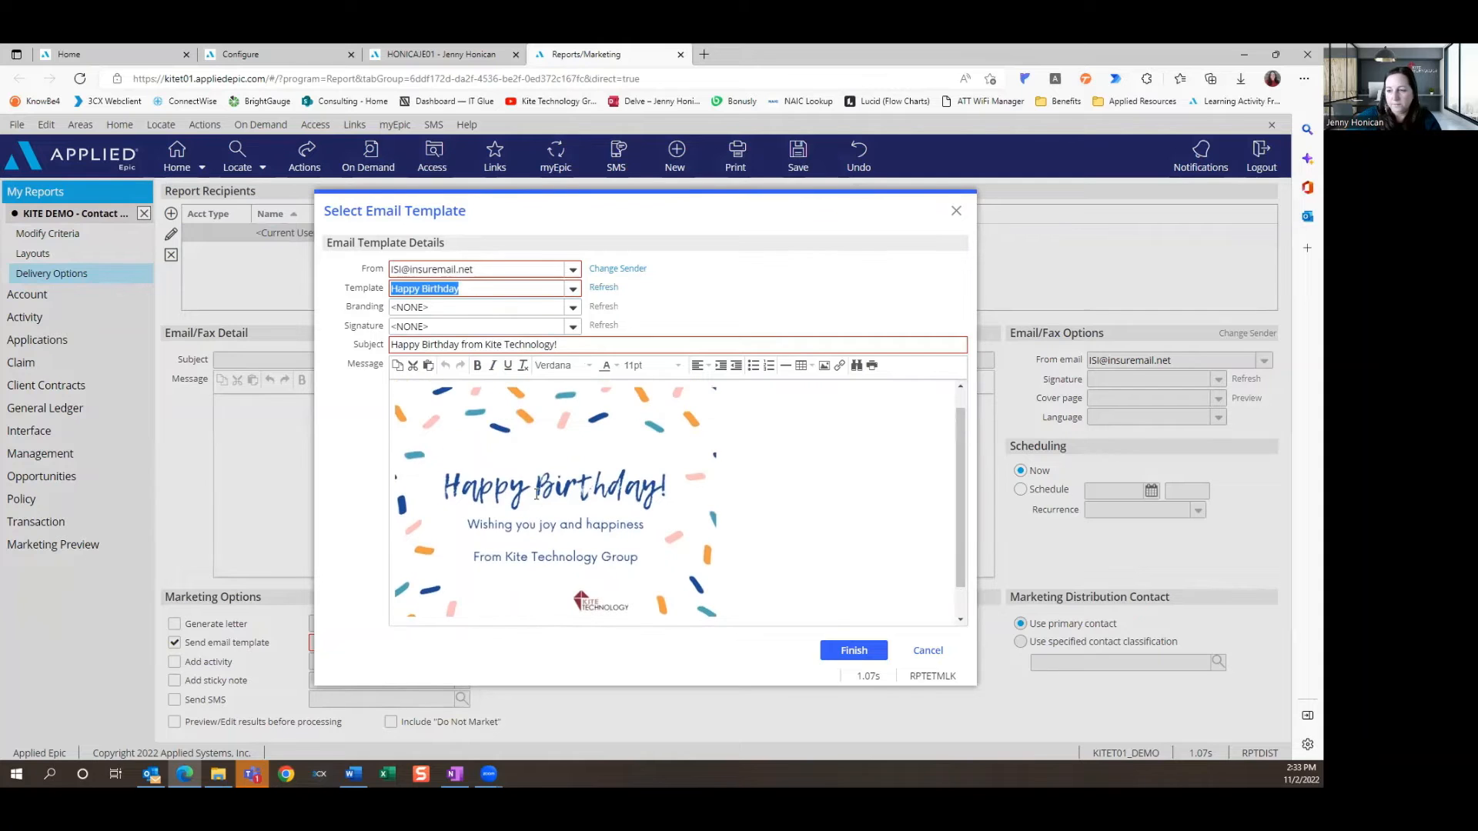
pyautogui.click(855, 652)
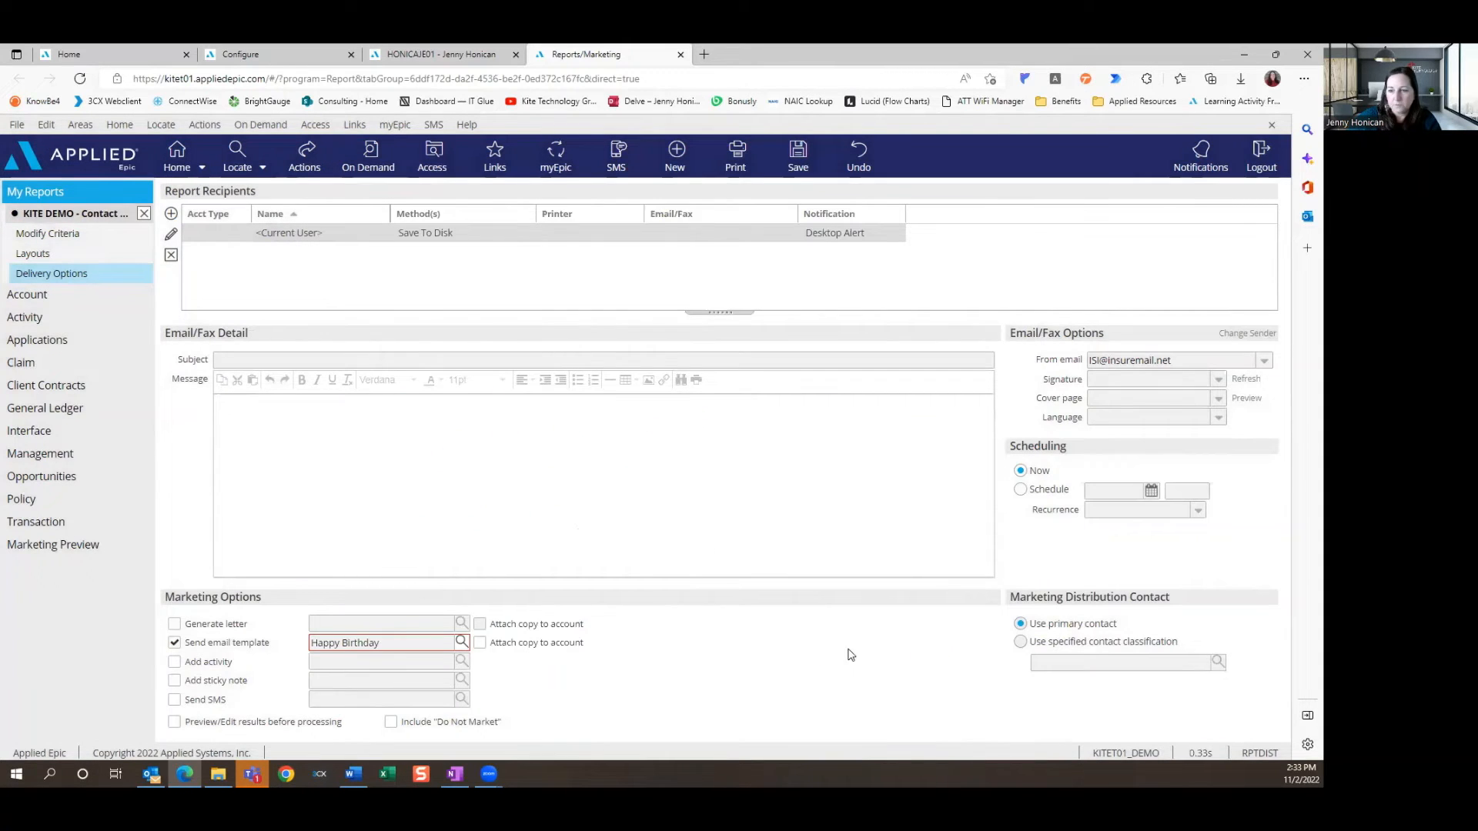
# Preview the contact list report, check which contacts it includes, and close the preview
pyautogui.click(747, 160)
pyautogui.click(743, 205)
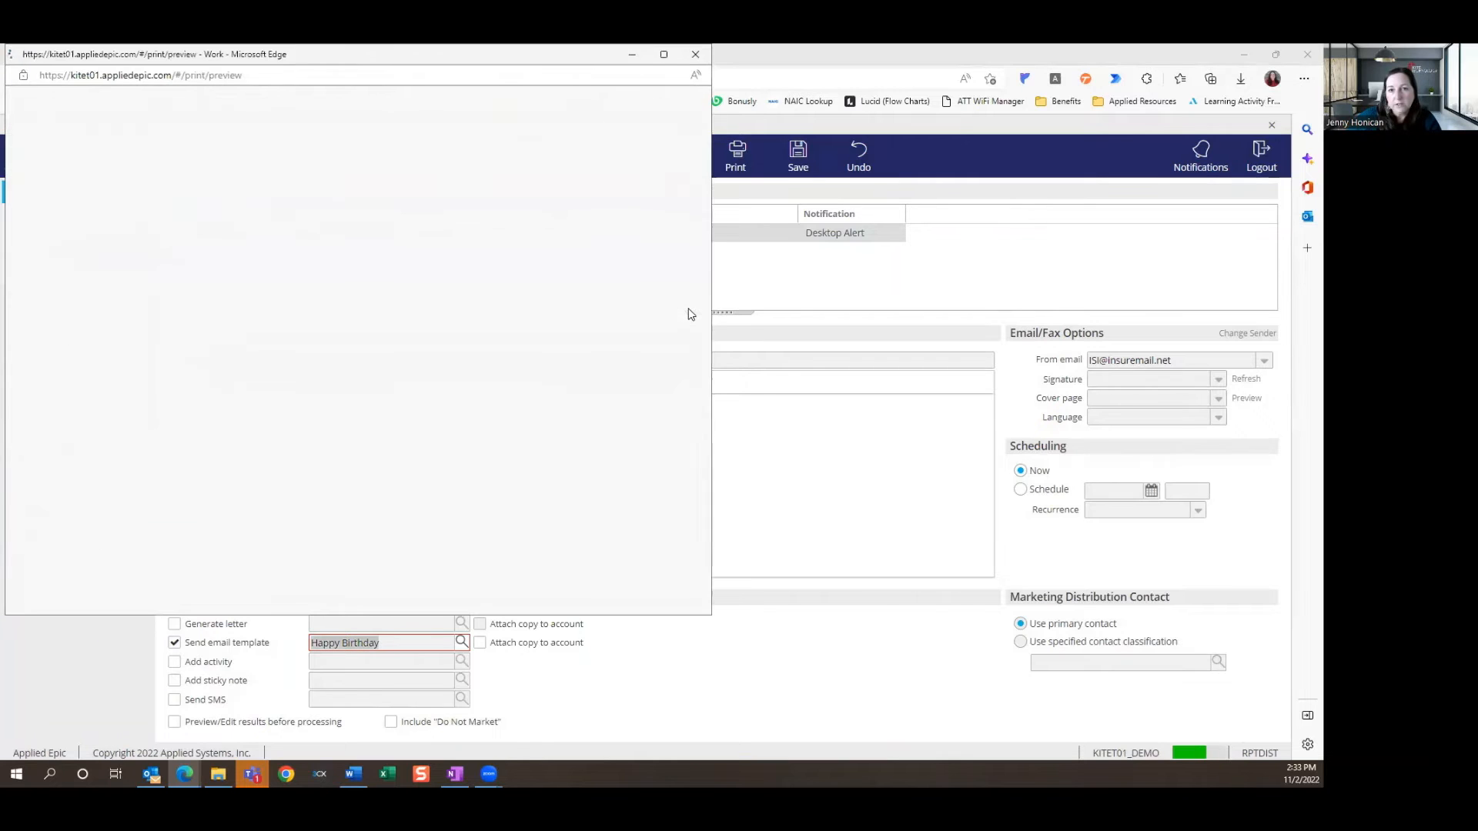
pyautogui.scroll(-8, 504, 206)
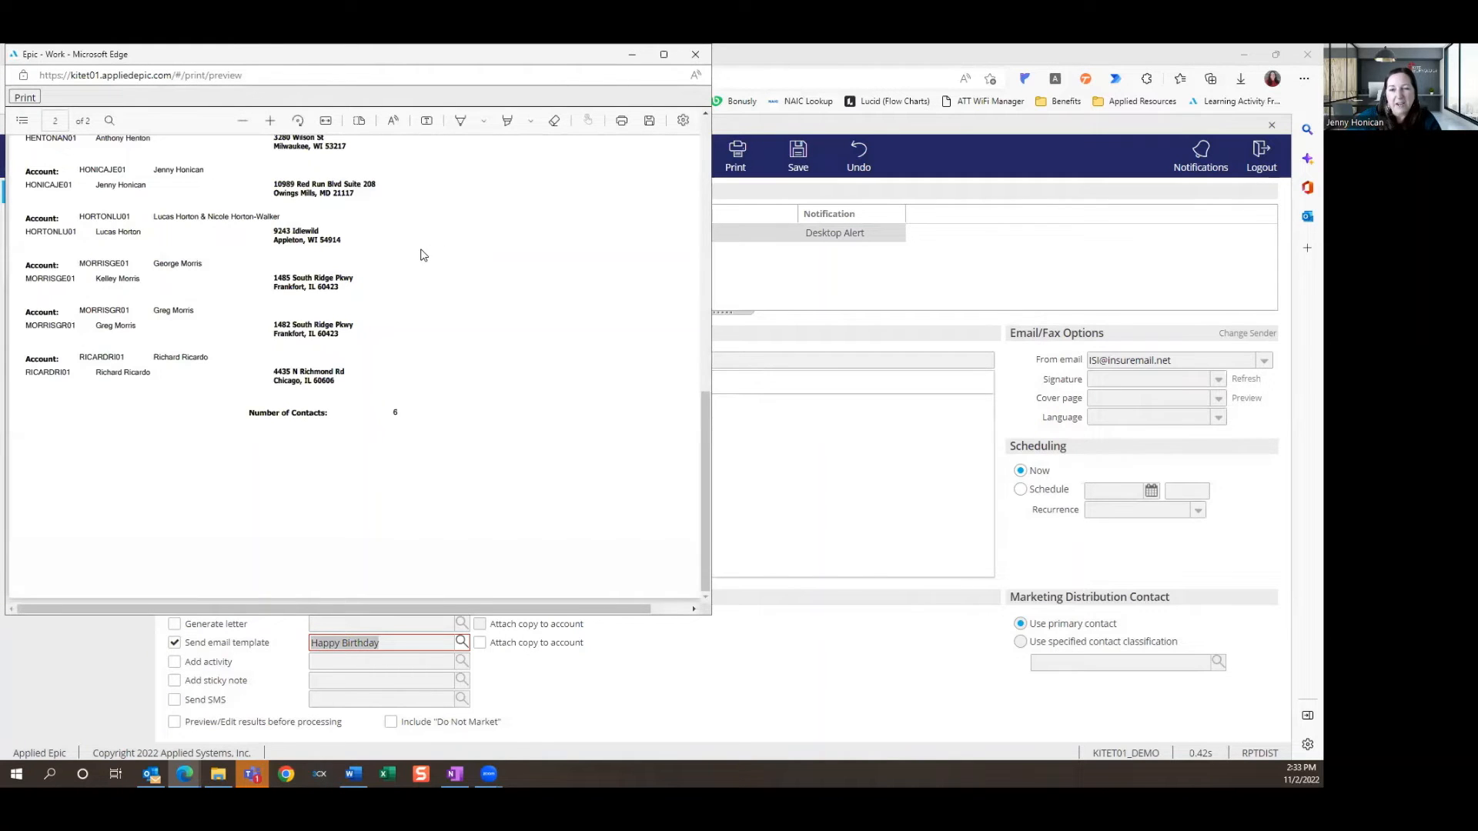
pyautogui.scroll(2, 414, 266)
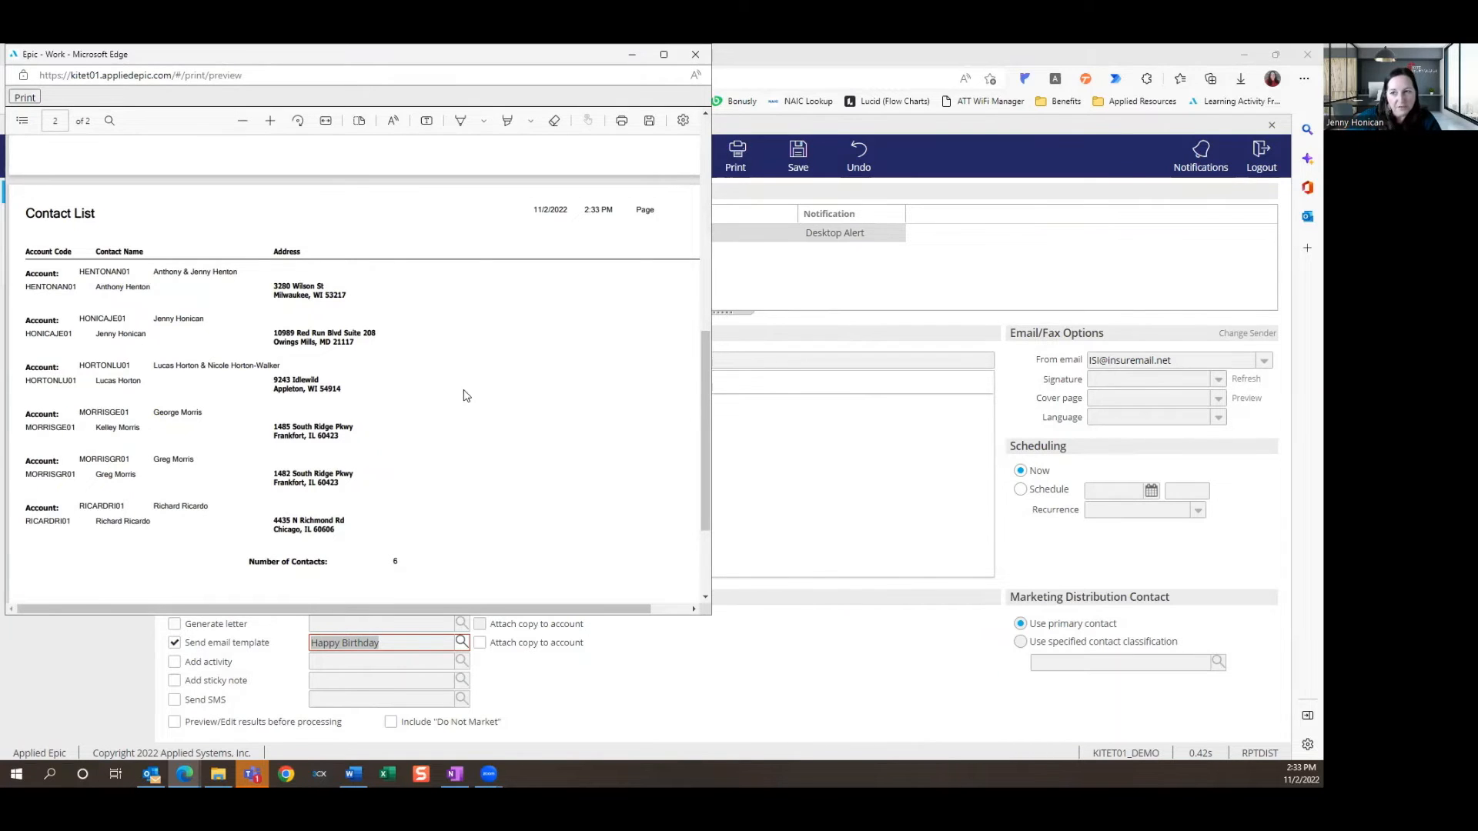
pyautogui.click(691, 58)
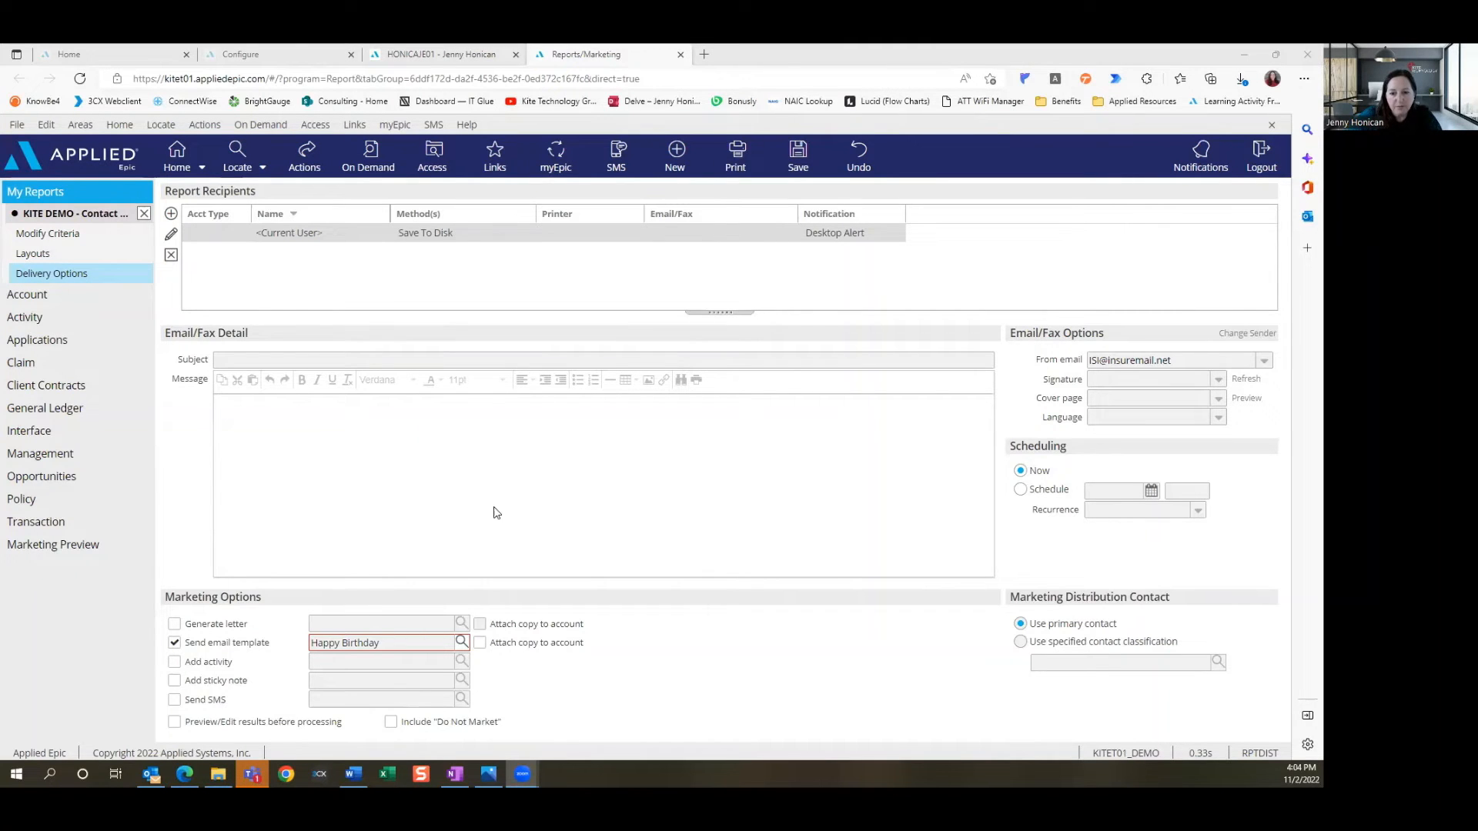
# Turn on previewing and editing results before processing, and generate the report
pyautogui.click(174, 724)
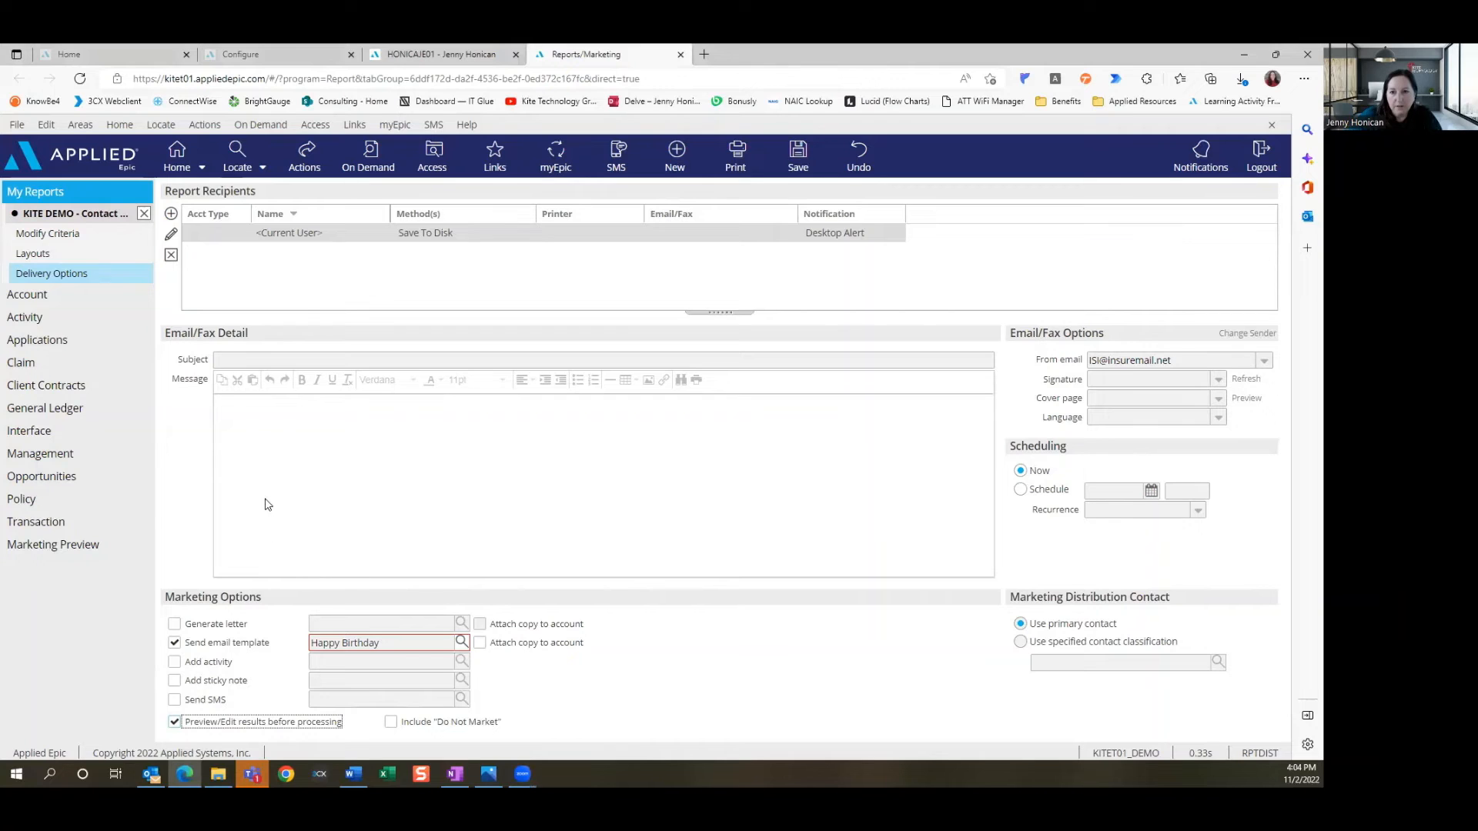
pyautogui.click(305, 168)
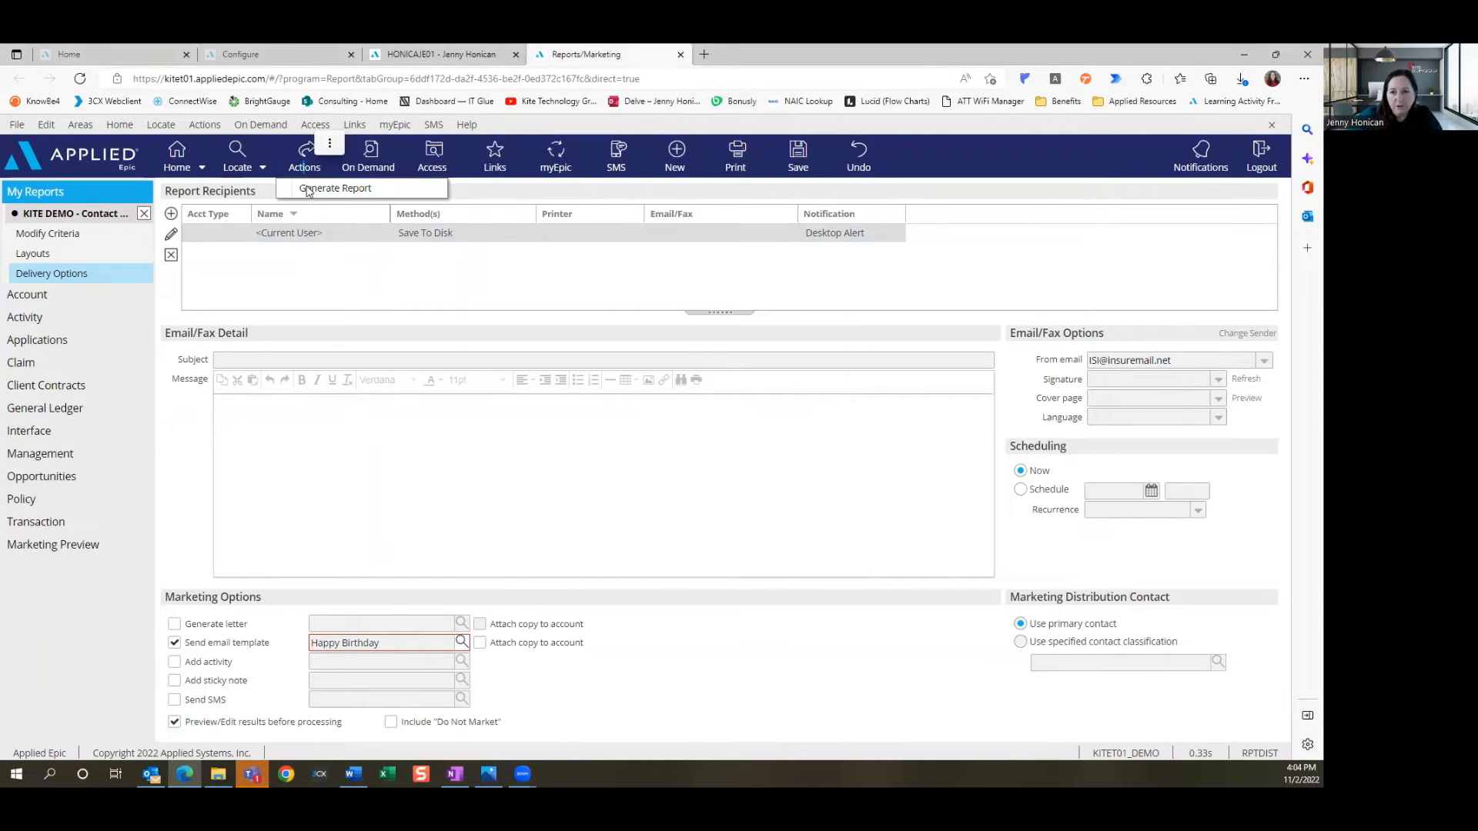
pyautogui.click(307, 190)
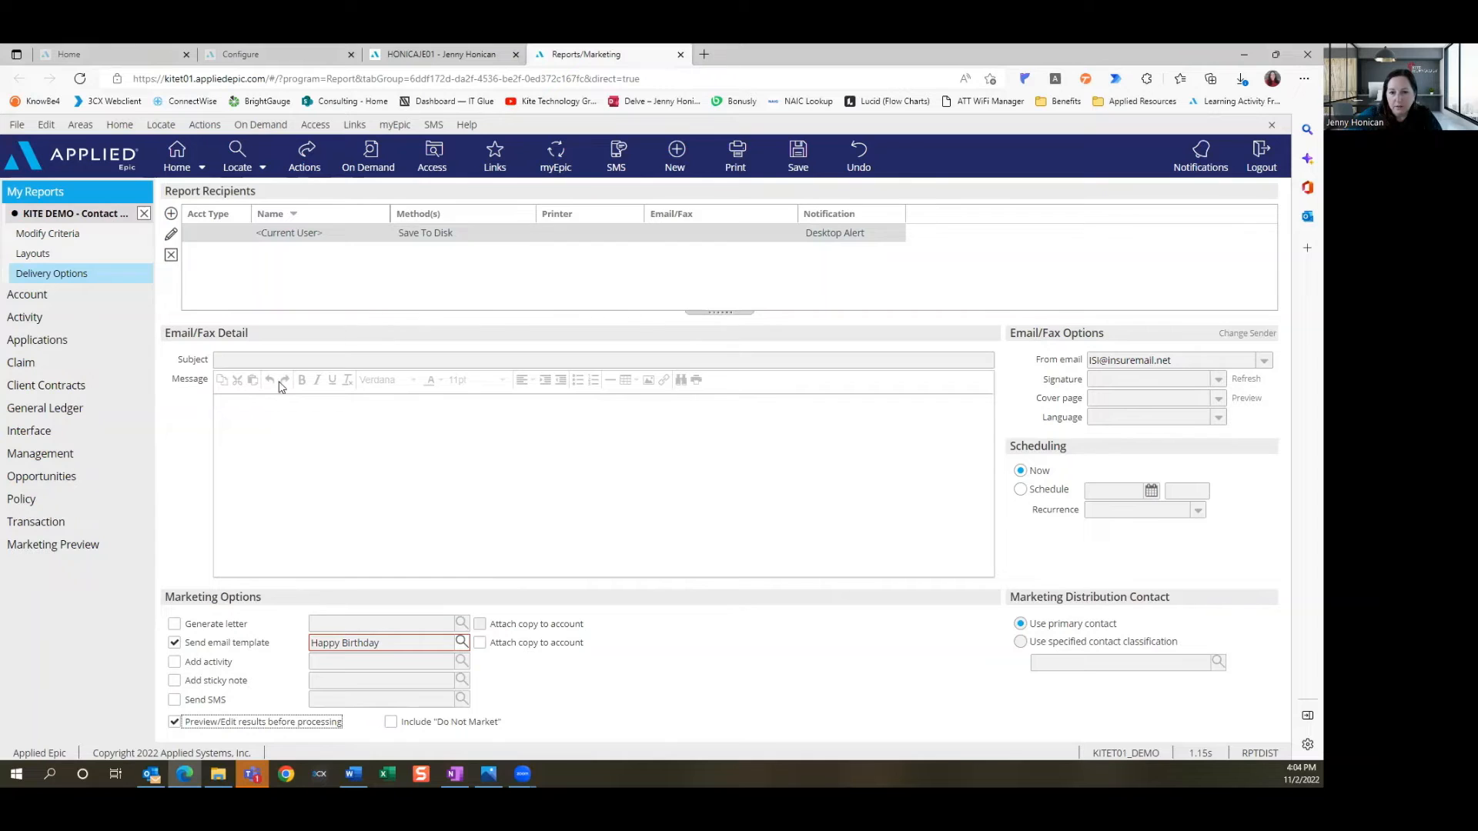
# Open the generated campaign's marketing data preview, exclude the first listed account, and finish the selection
pyautogui.click(70, 548)
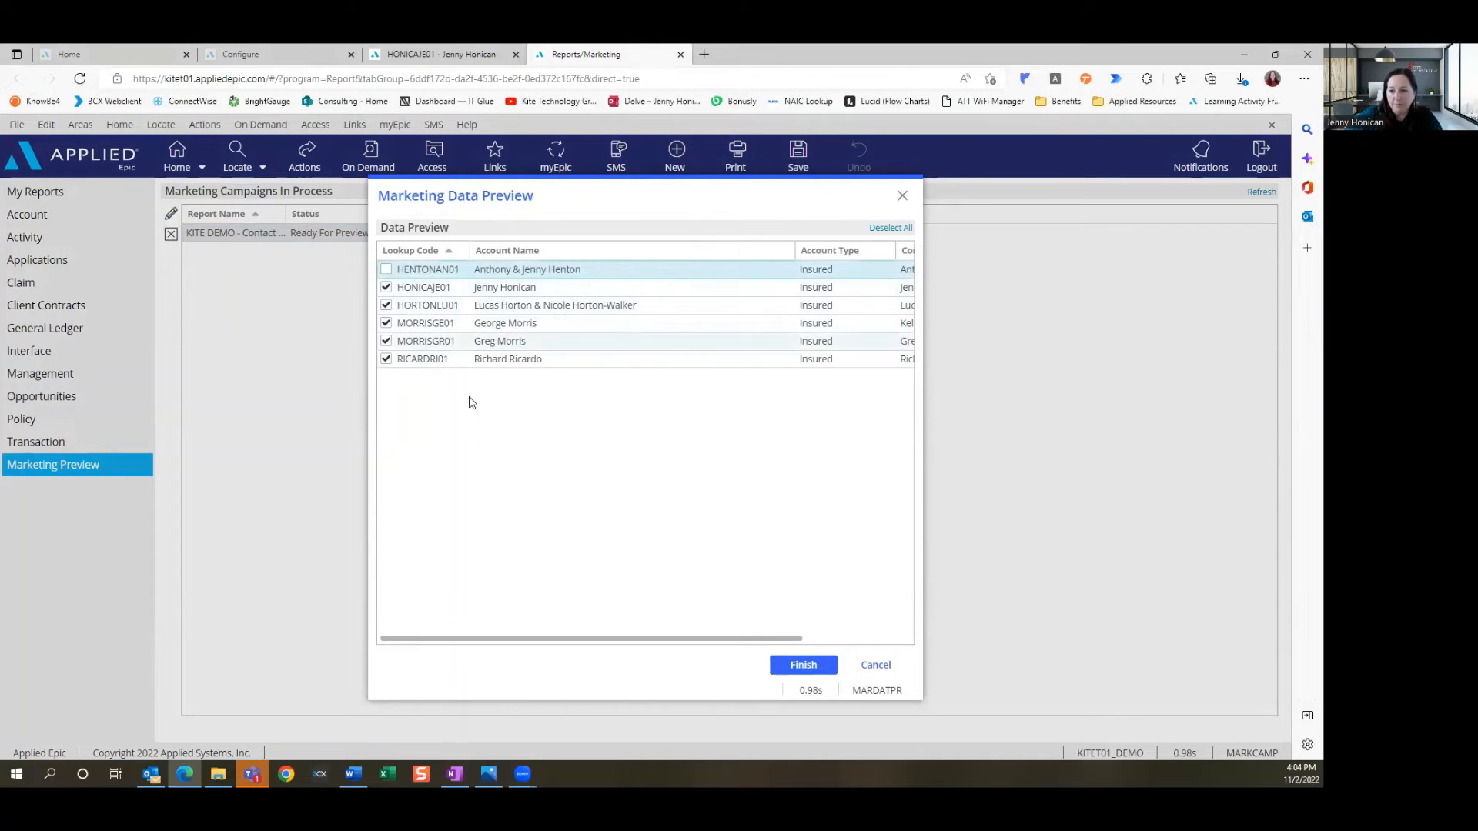
pyautogui.click(793, 666)
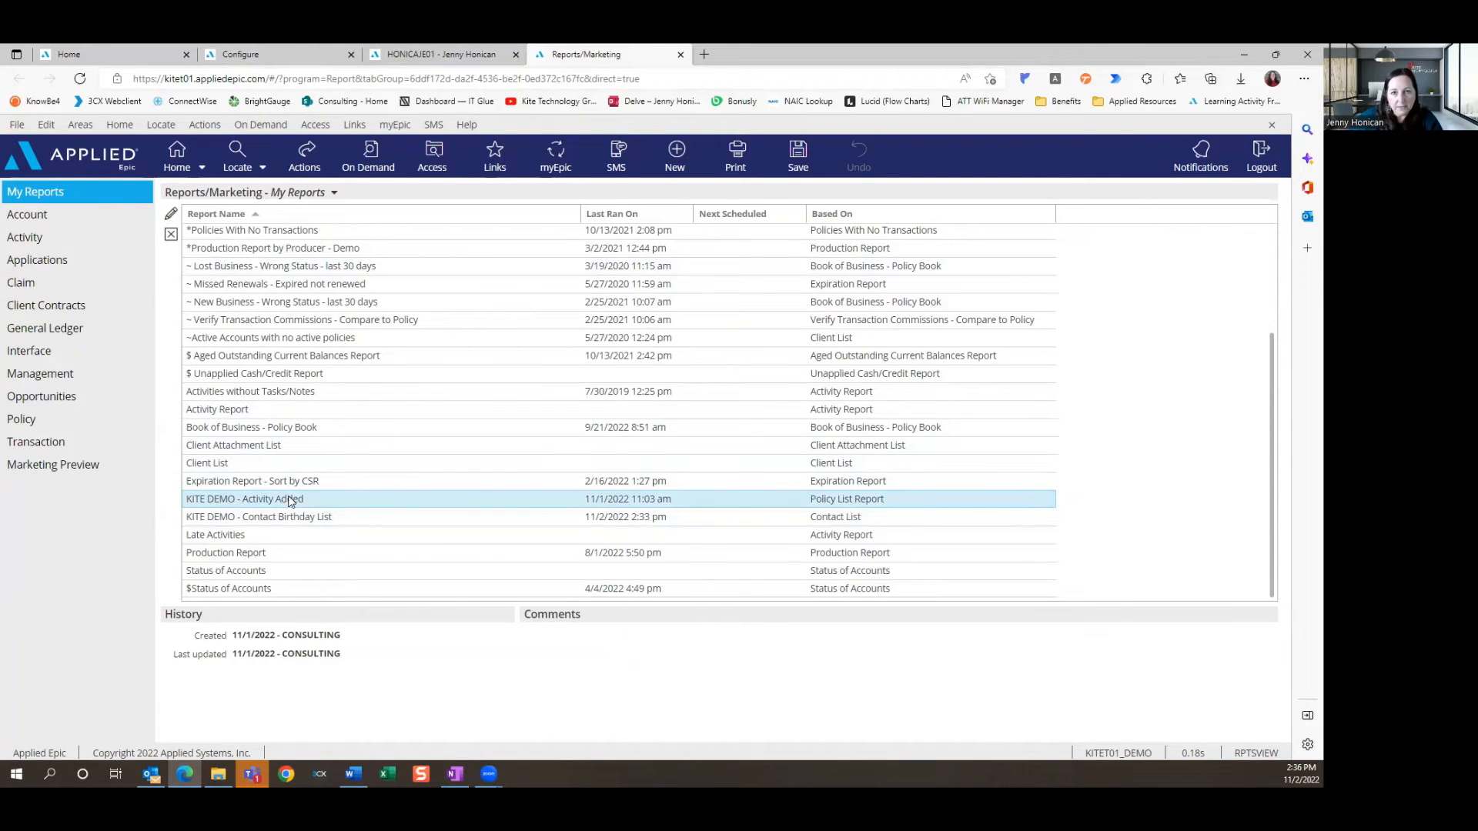
# Open the KITE DEMO - Activity Added report and review its line effective date, expiration date, status and premium payable company criteria
pyautogui.doubleClick(290, 501)
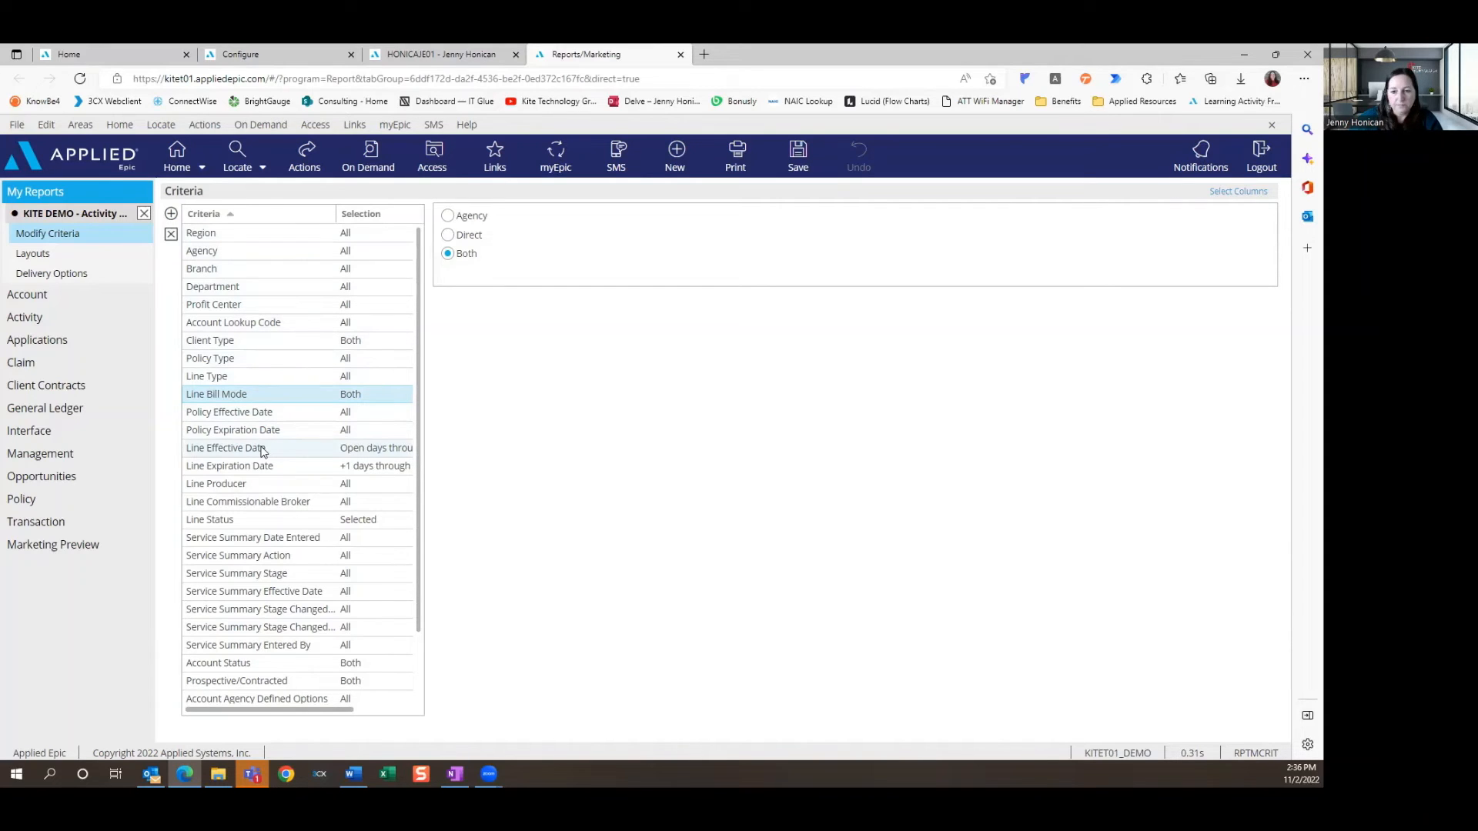
pyautogui.click(262, 449)
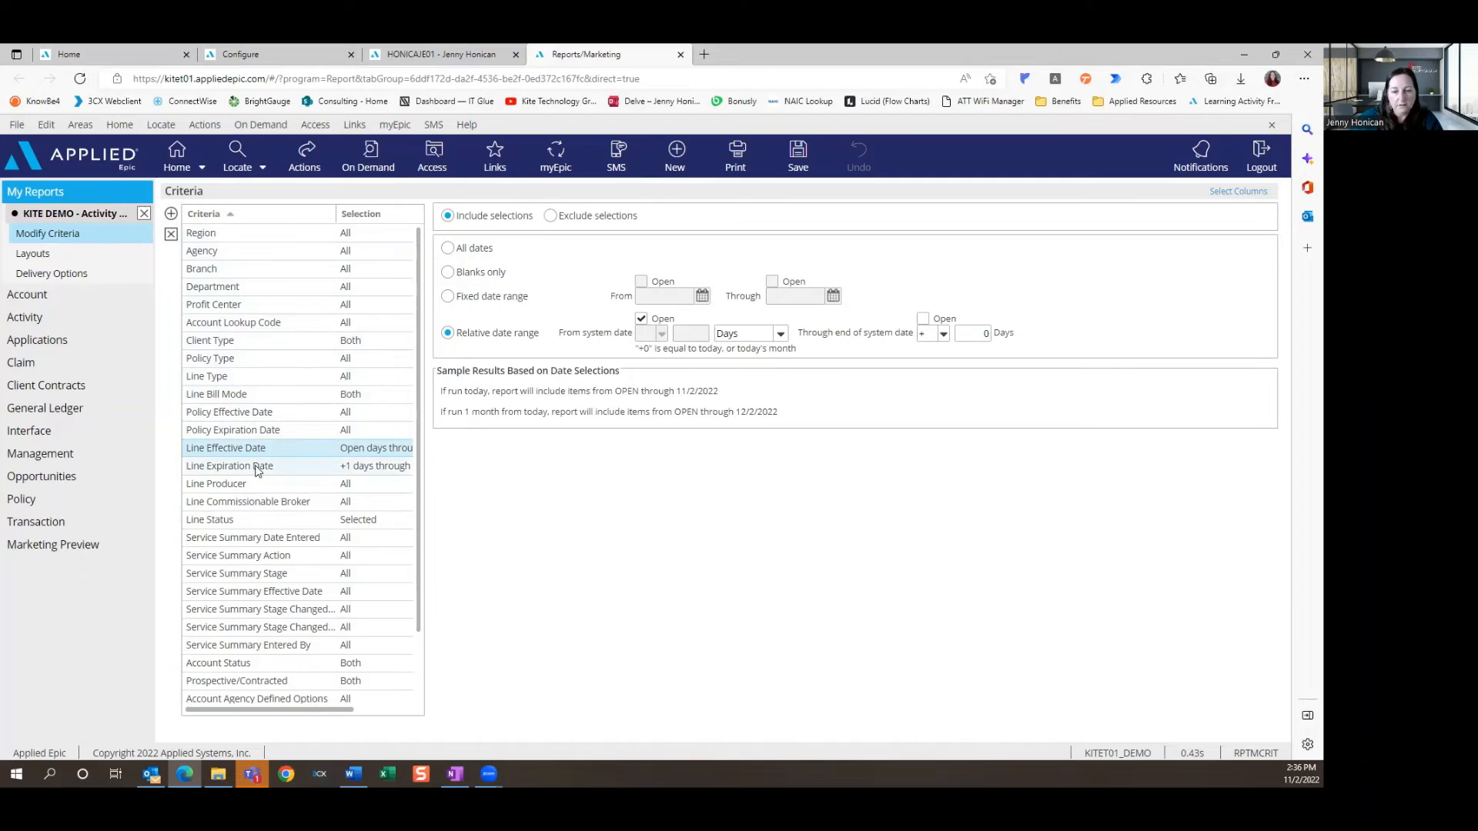
pyautogui.click(258, 469)
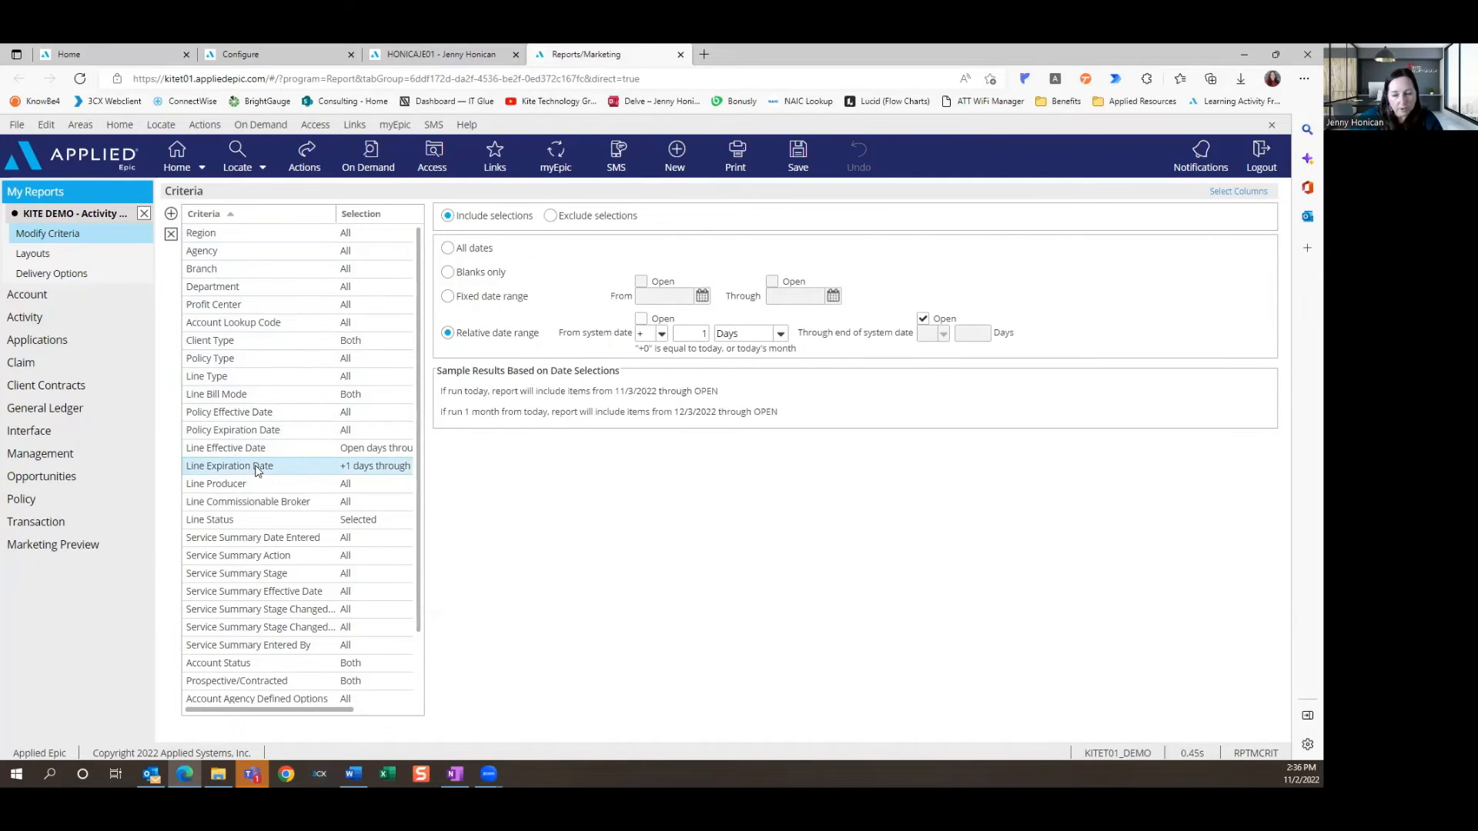
pyautogui.scroll(-1, 258, 471)
pyautogui.click(275, 451)
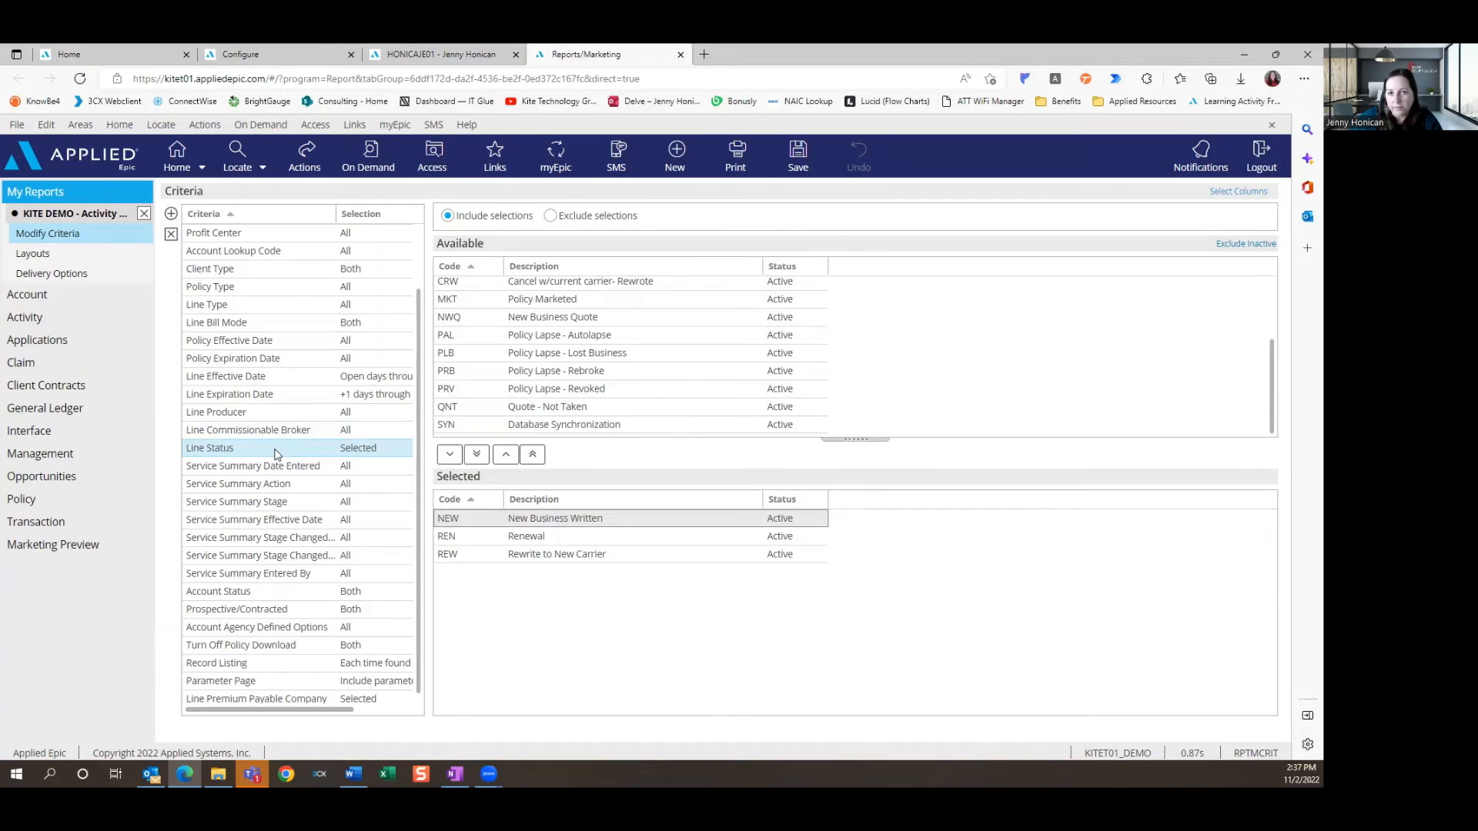
pyautogui.click(254, 698)
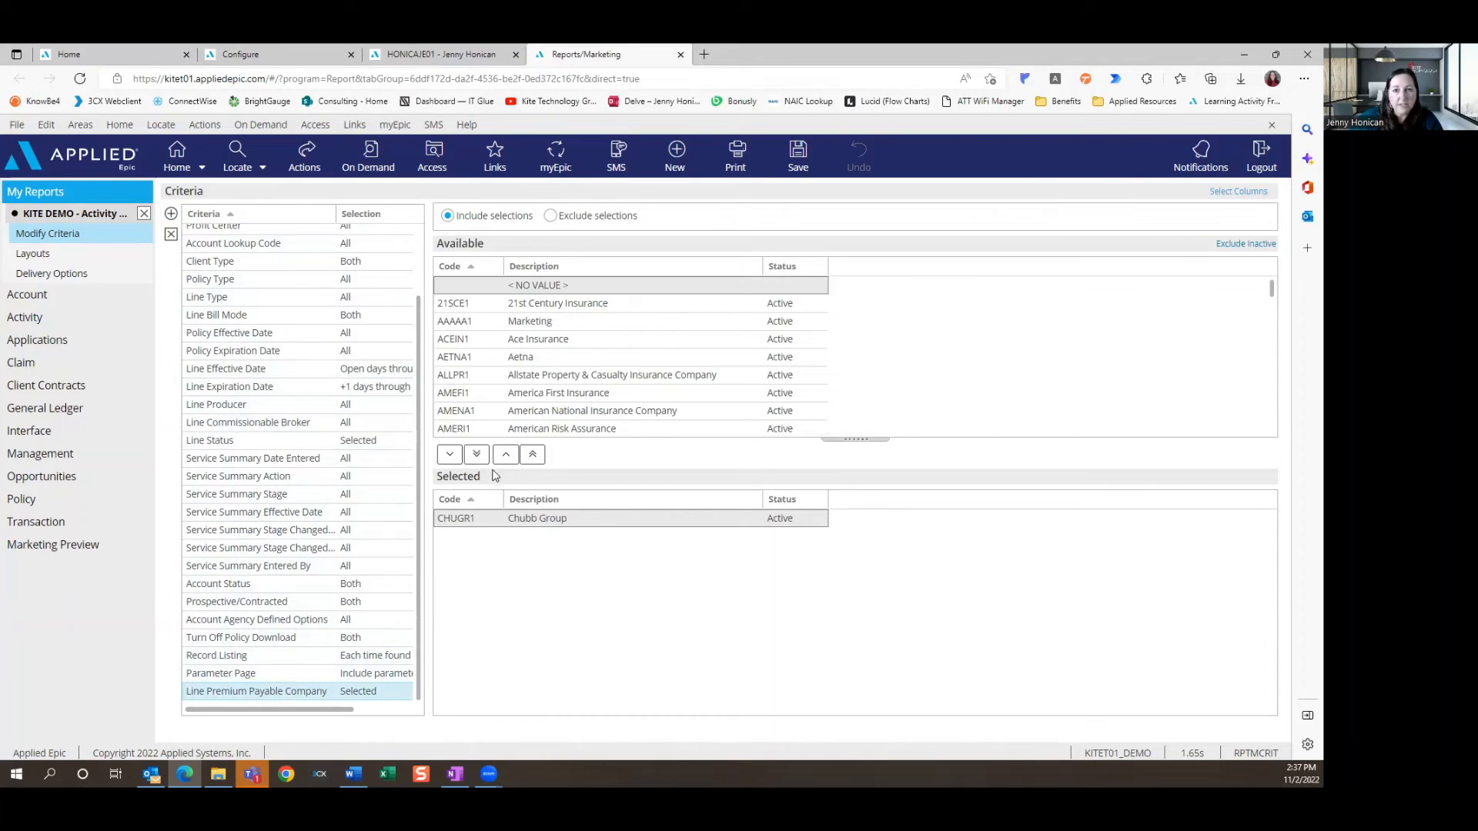
# Enable adding an activity in the report's marketing delivery options and select the NONR activity, Non-Renewal for &PPEName&
pyautogui.click(113, 283)
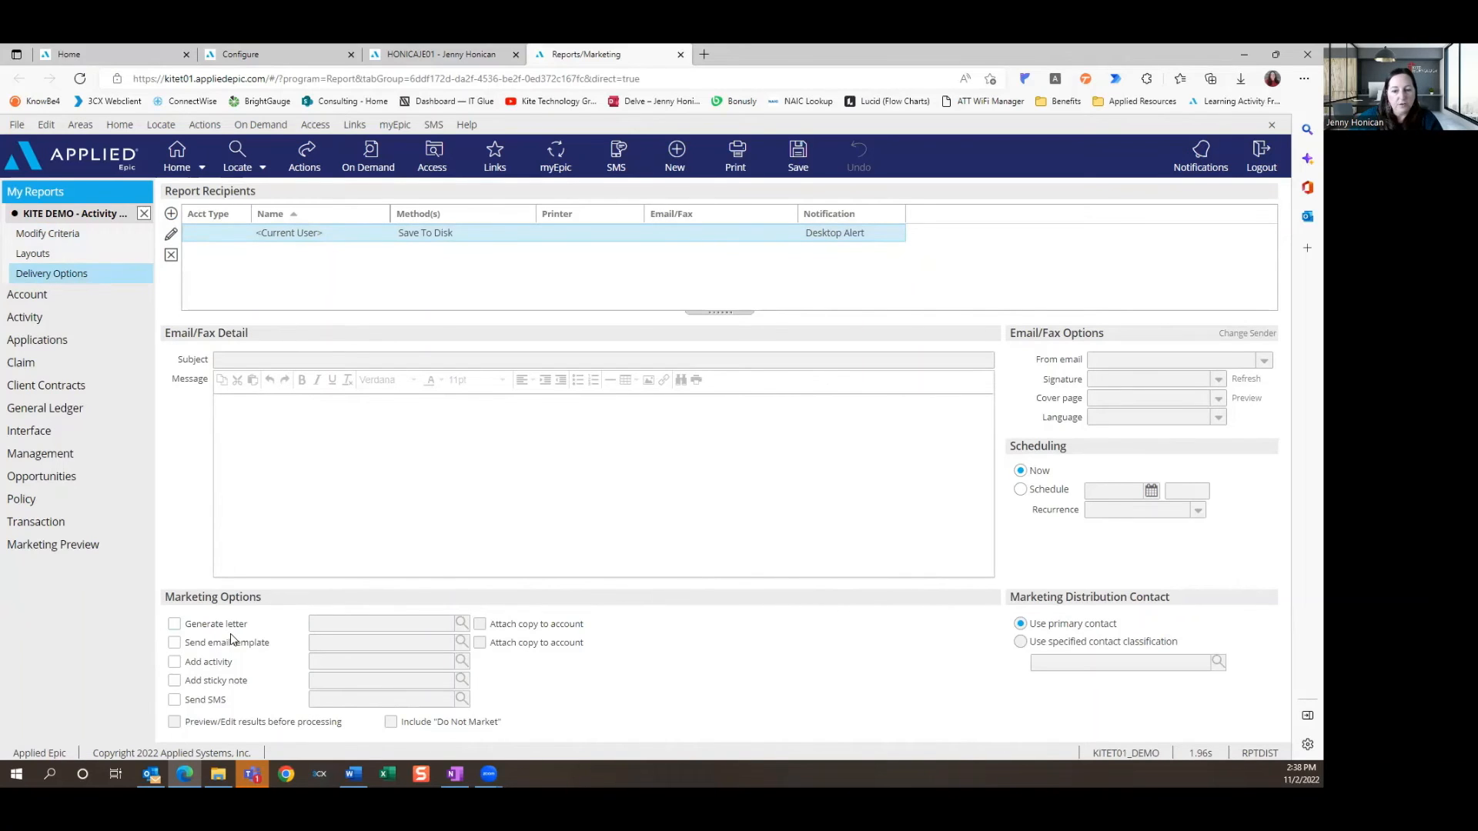
pyautogui.click(176, 665)
pyautogui.click(461, 662)
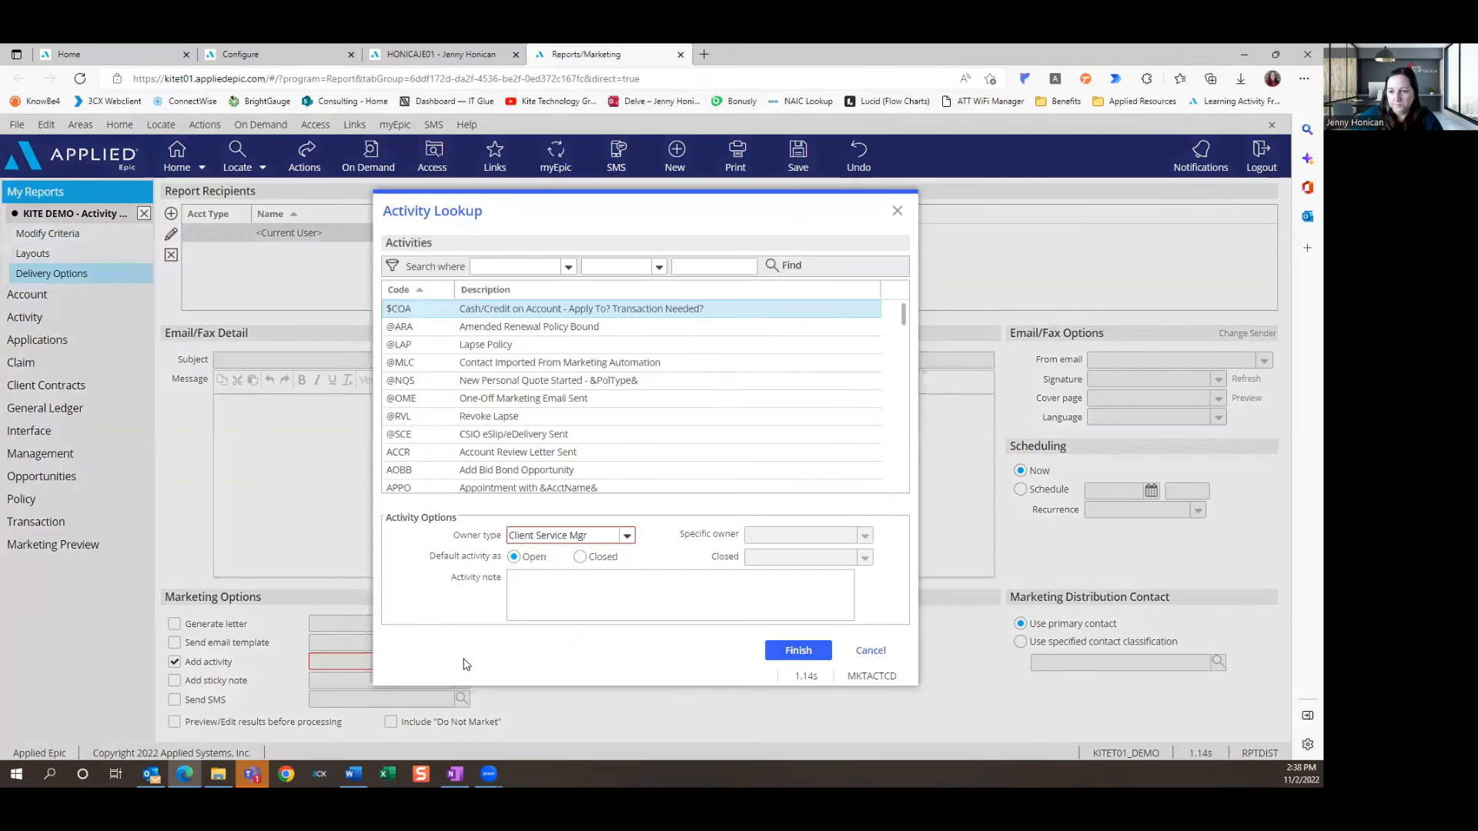
pyautogui.click(447, 335)
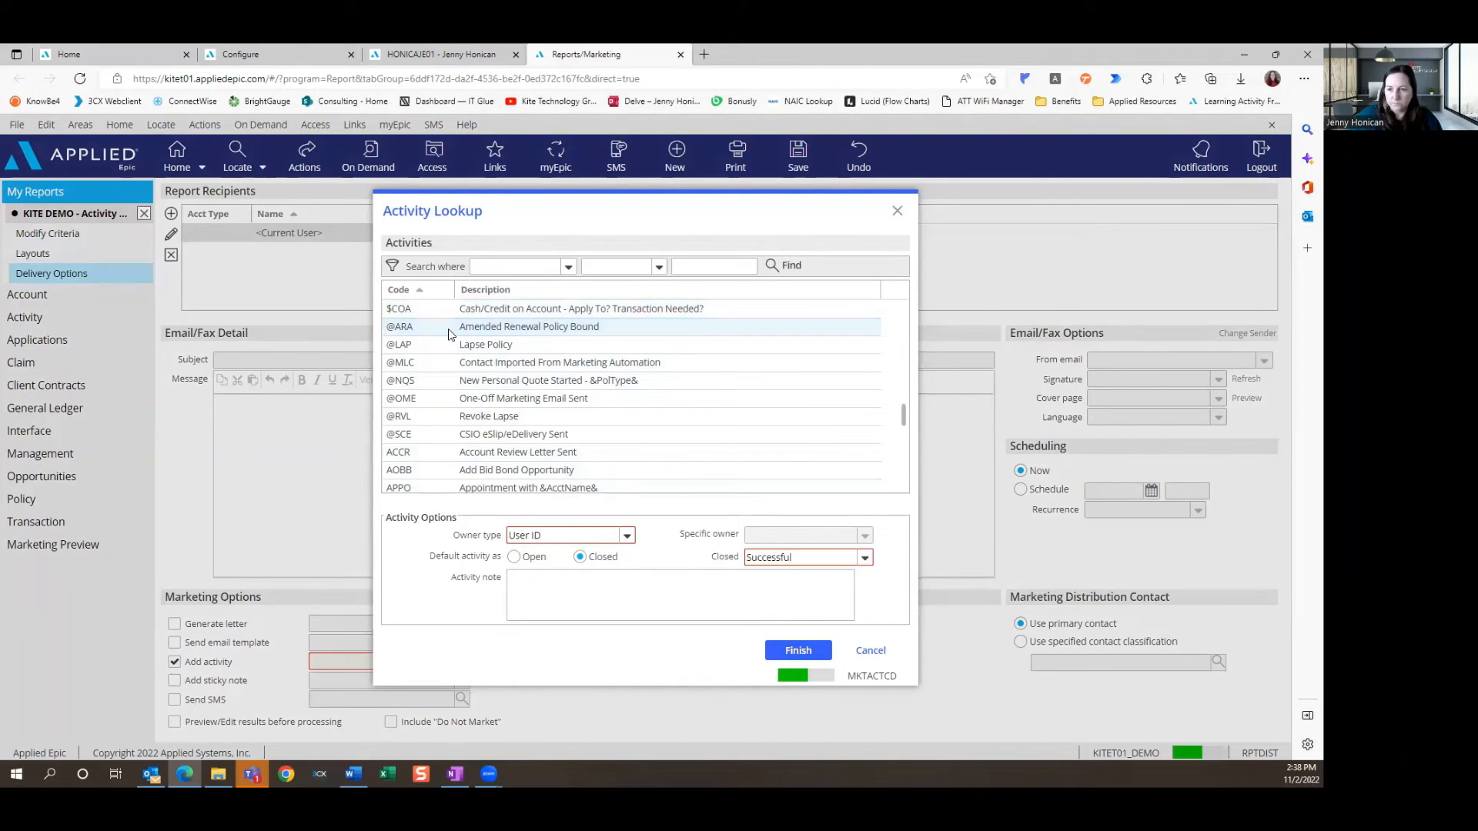
pyautogui.scroll(-10, 450, 334)
pyautogui.click(443, 432)
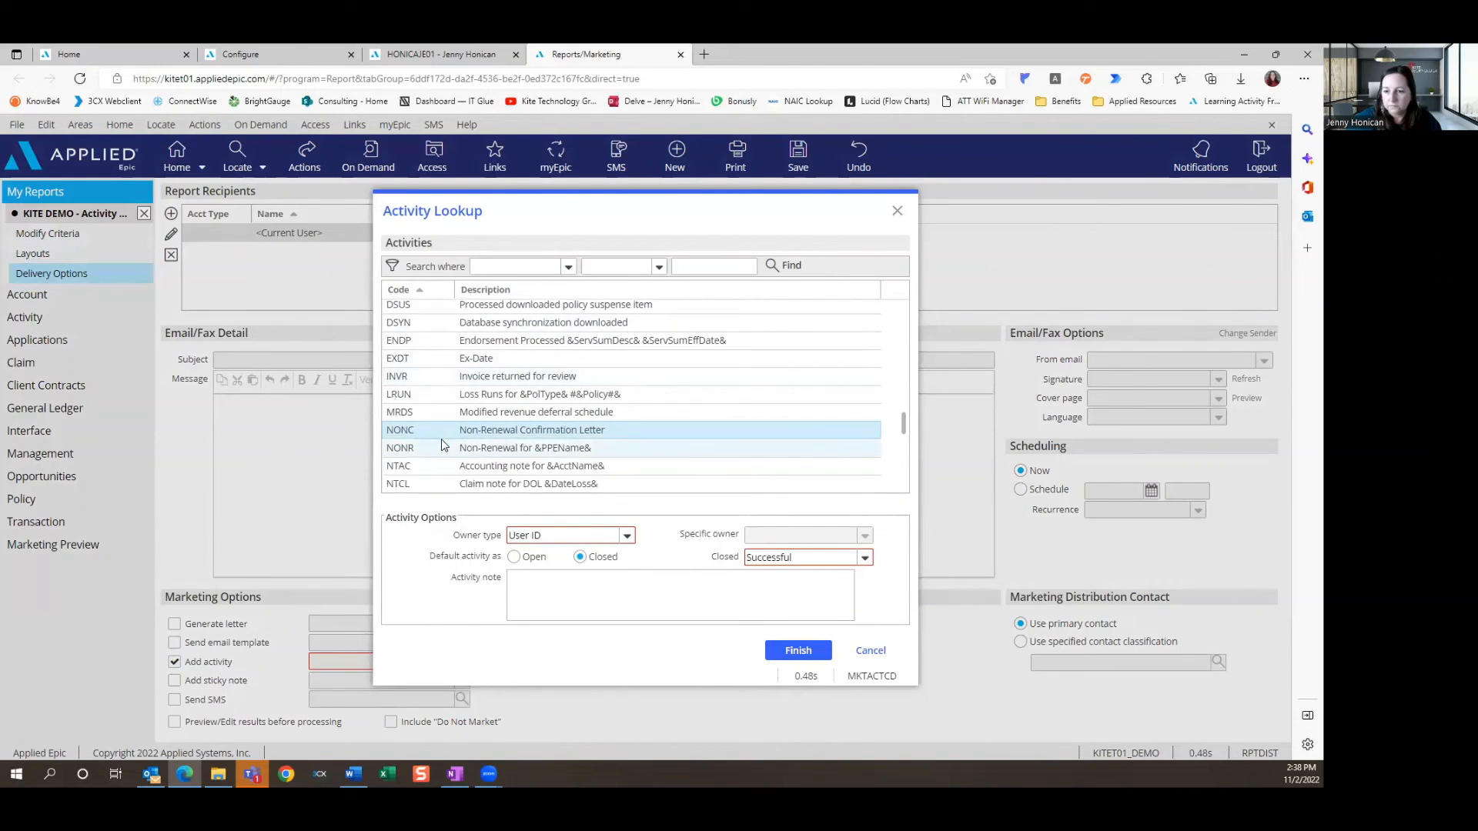
pyautogui.click(443, 446)
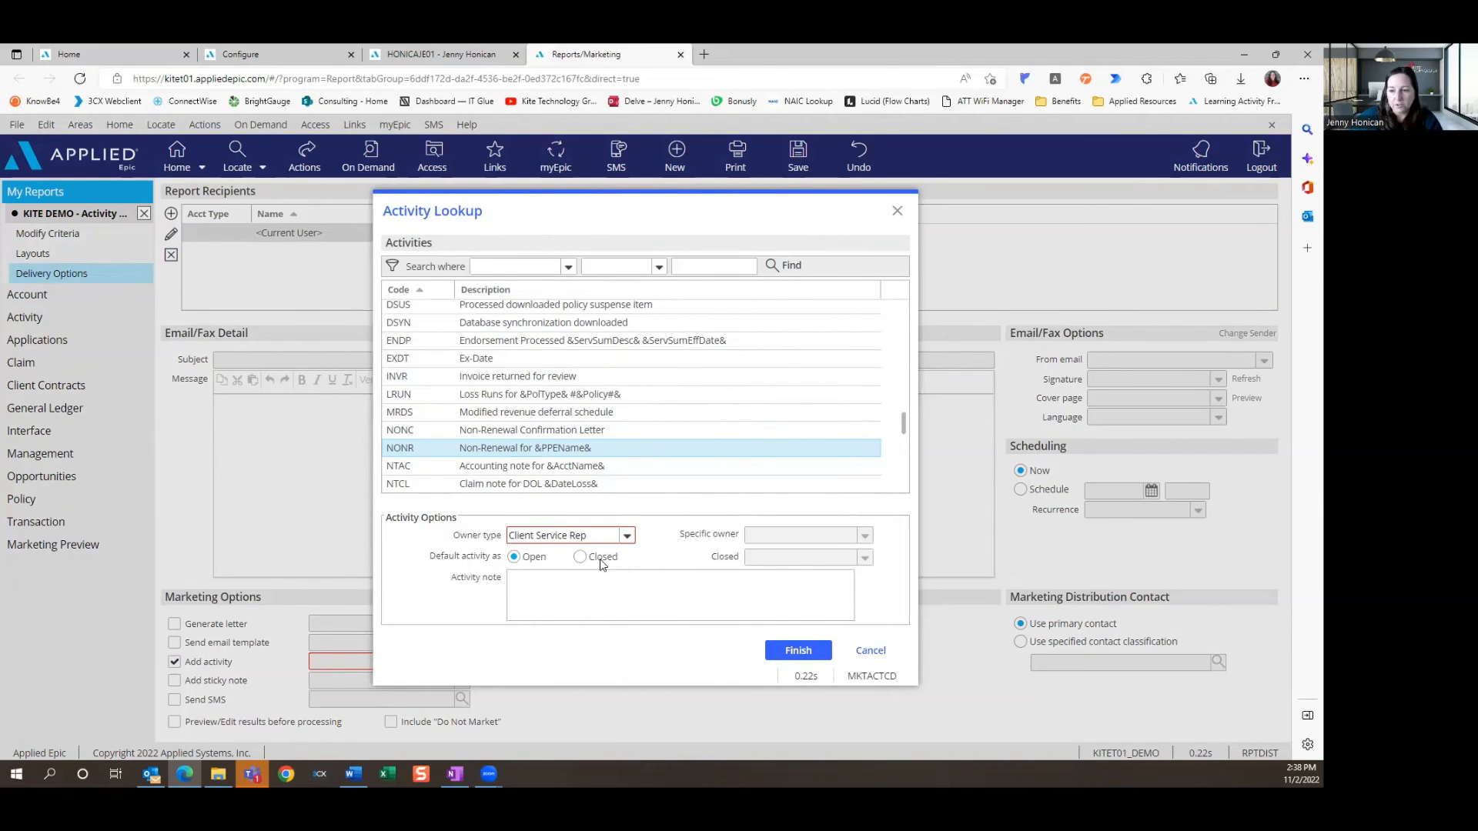
# Enter the activity note "Chubb is moving out of the state. Please rewrite." and finish the activity selection
pyautogui.click(567, 588)
pyautogui.write('C')
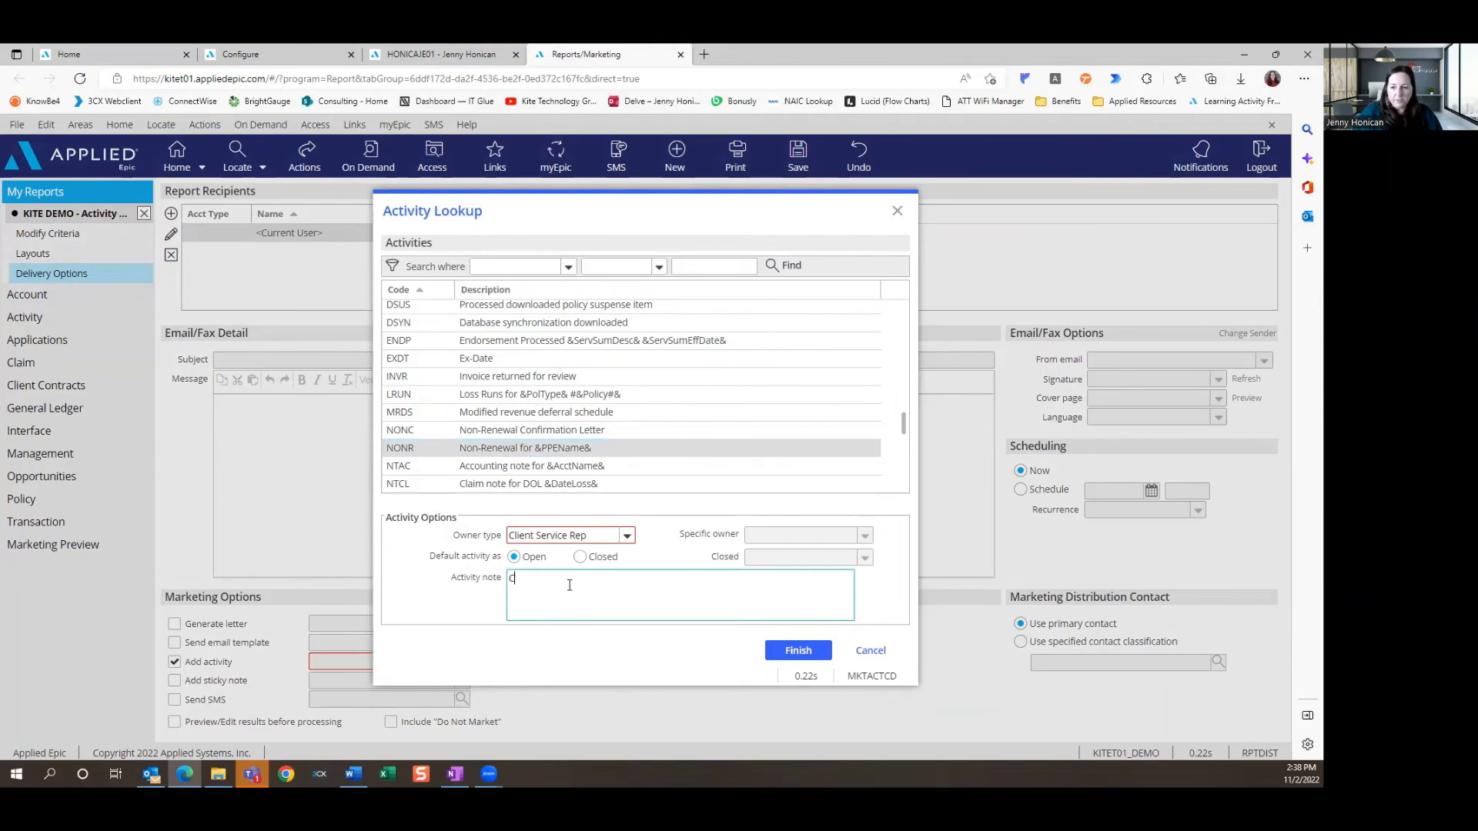
pyautogui.write('hubb is ')
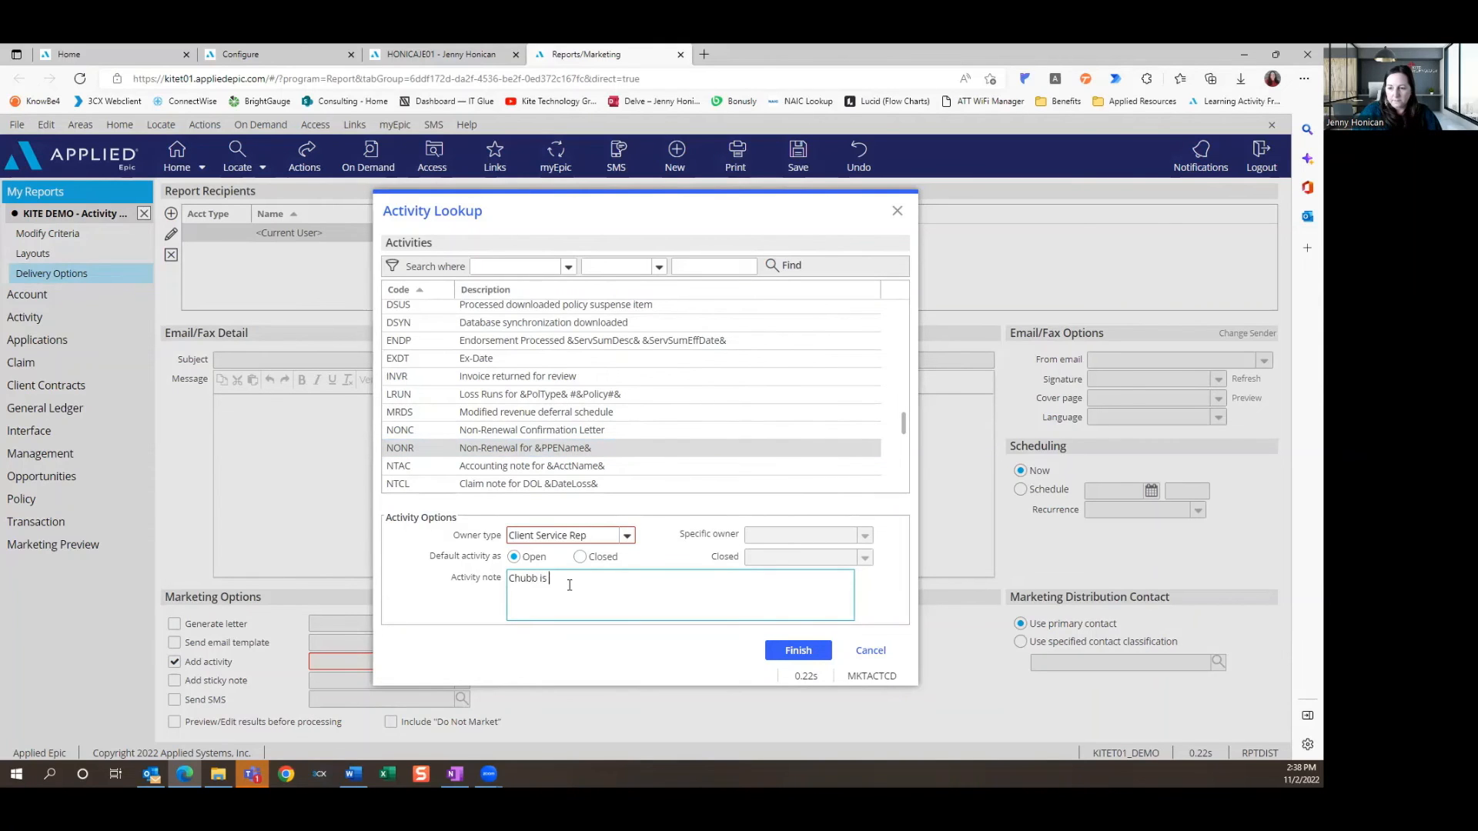
pyautogui.write('moving out of the state. Please re')
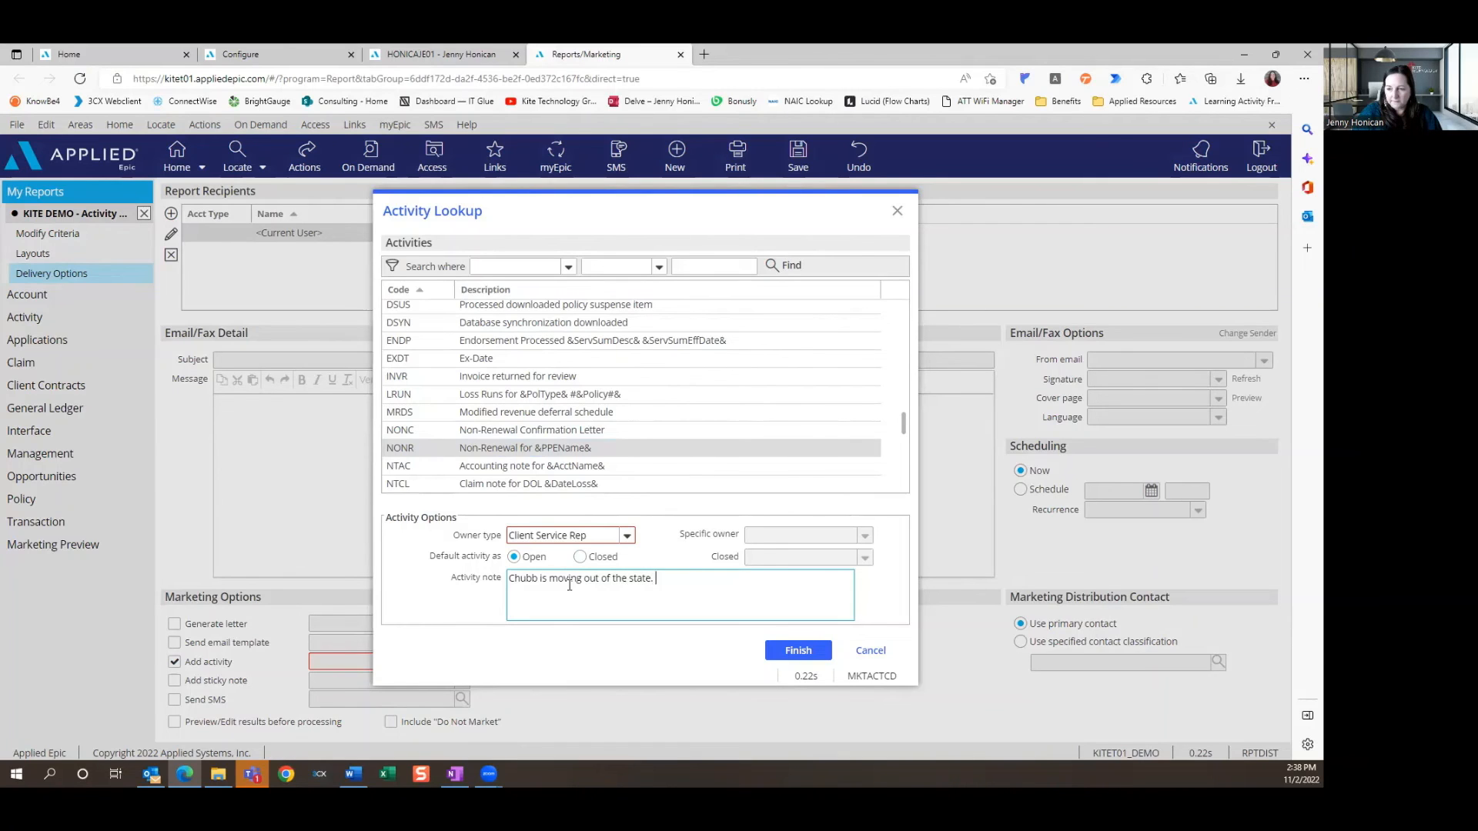
pyautogui.write('write.')
pyautogui.click(790, 651)
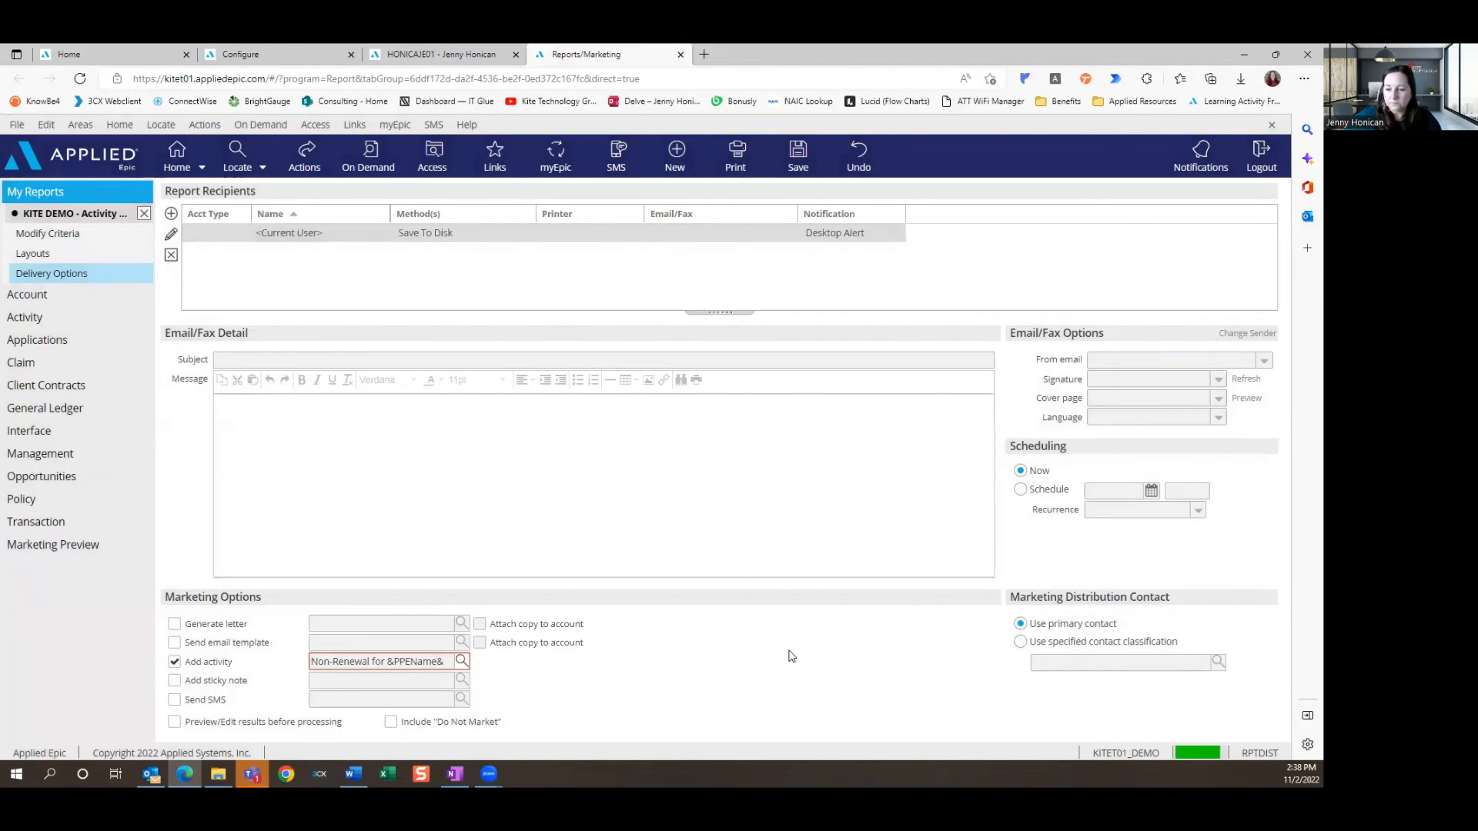
# Preview the policy list to check the included policies, close the preview, and generate the report
pyautogui.click(739, 165)
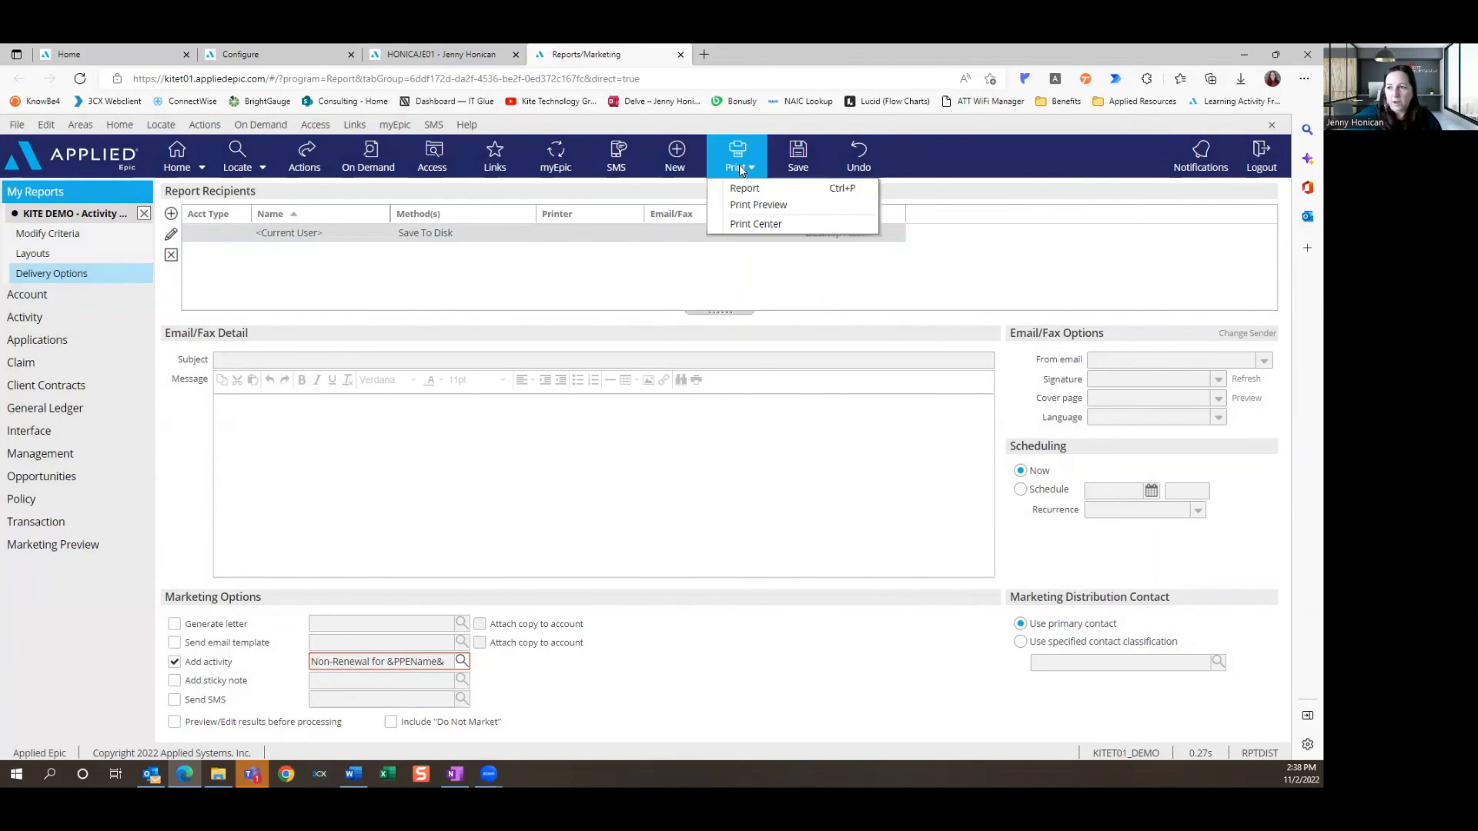
pyautogui.click(739, 205)
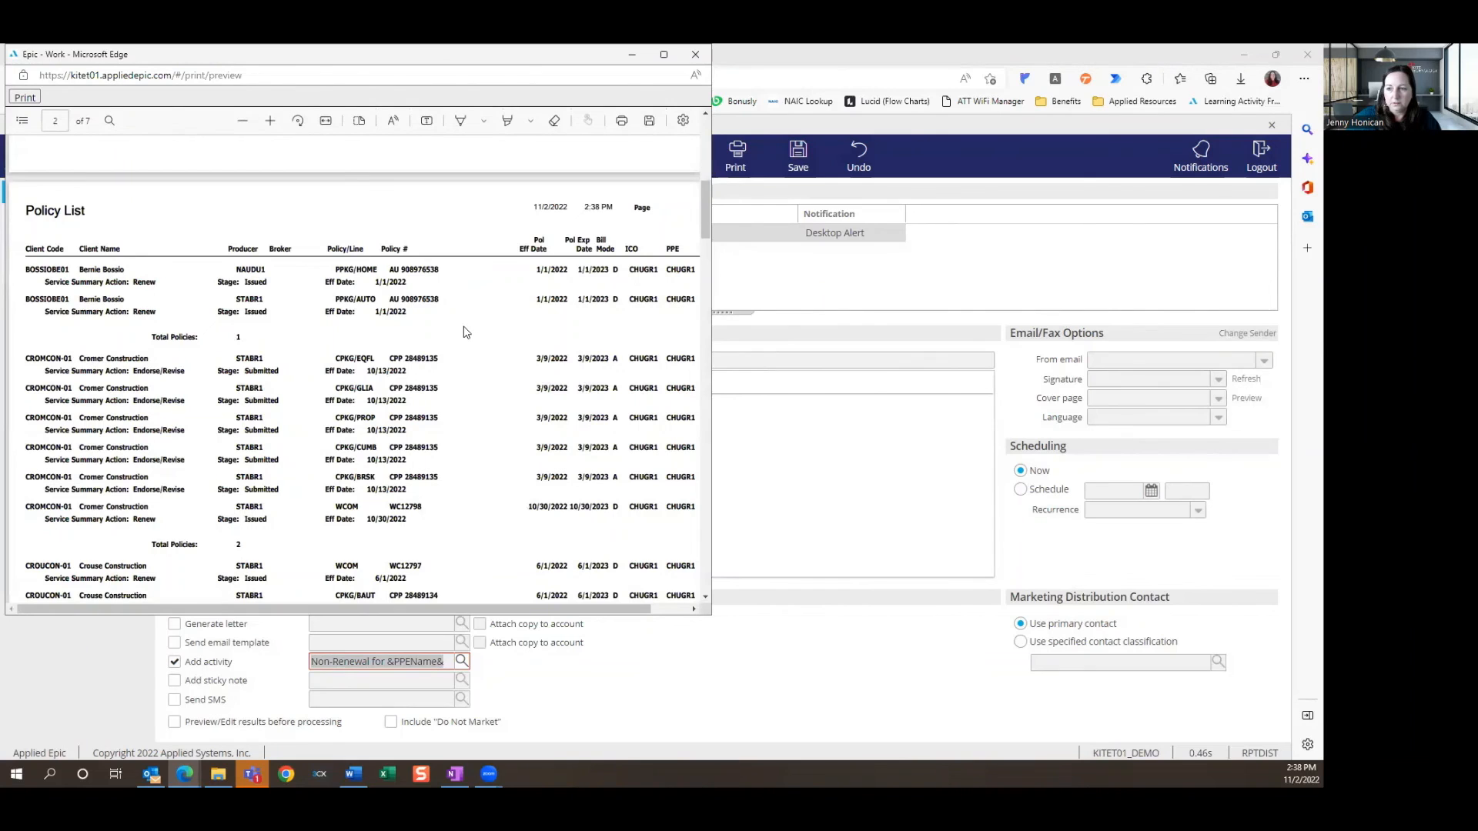
pyautogui.scroll(-2, 465, 332)
pyautogui.click(696, 54)
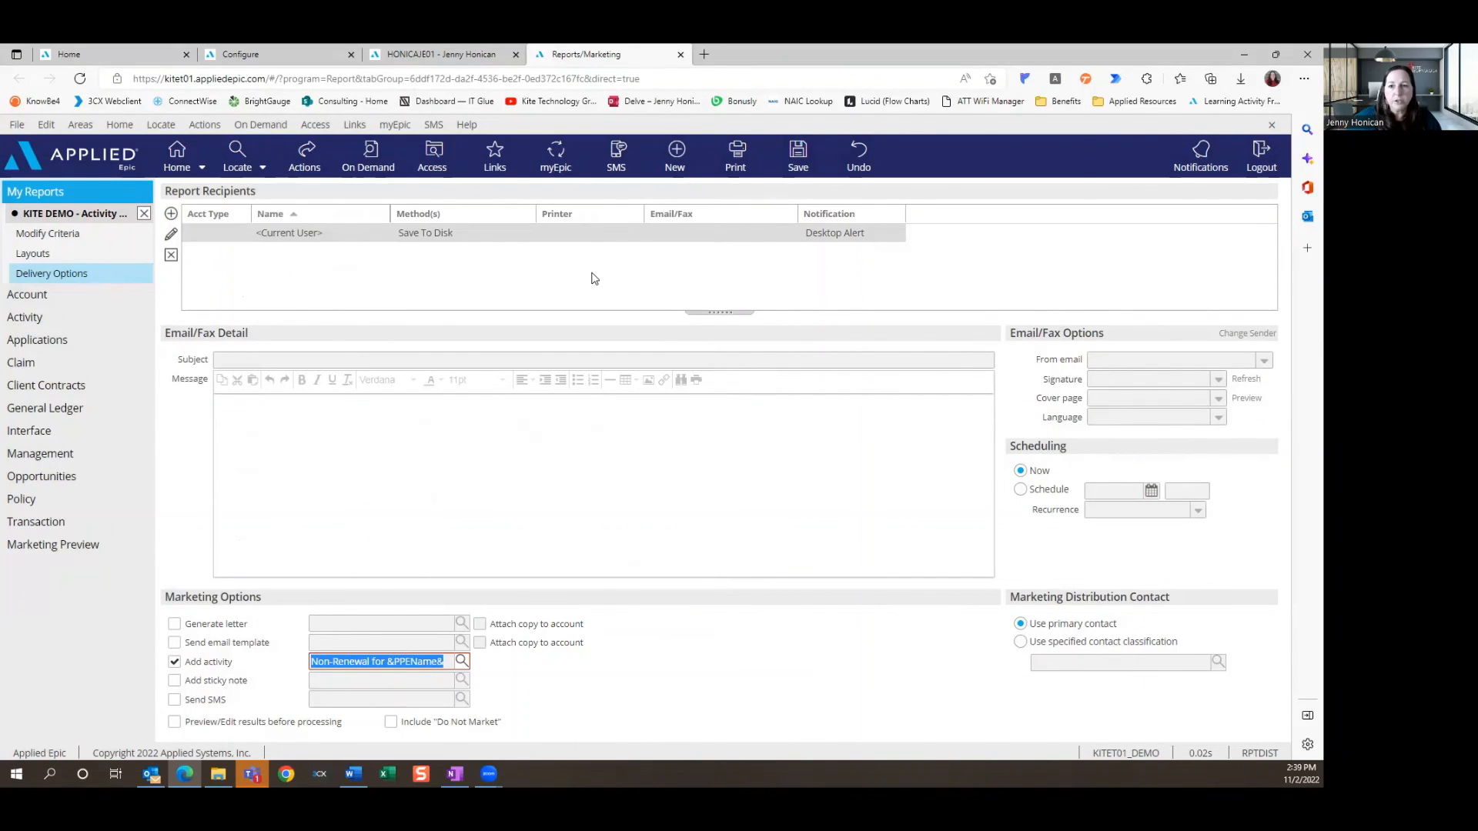
pyautogui.click(310, 163)
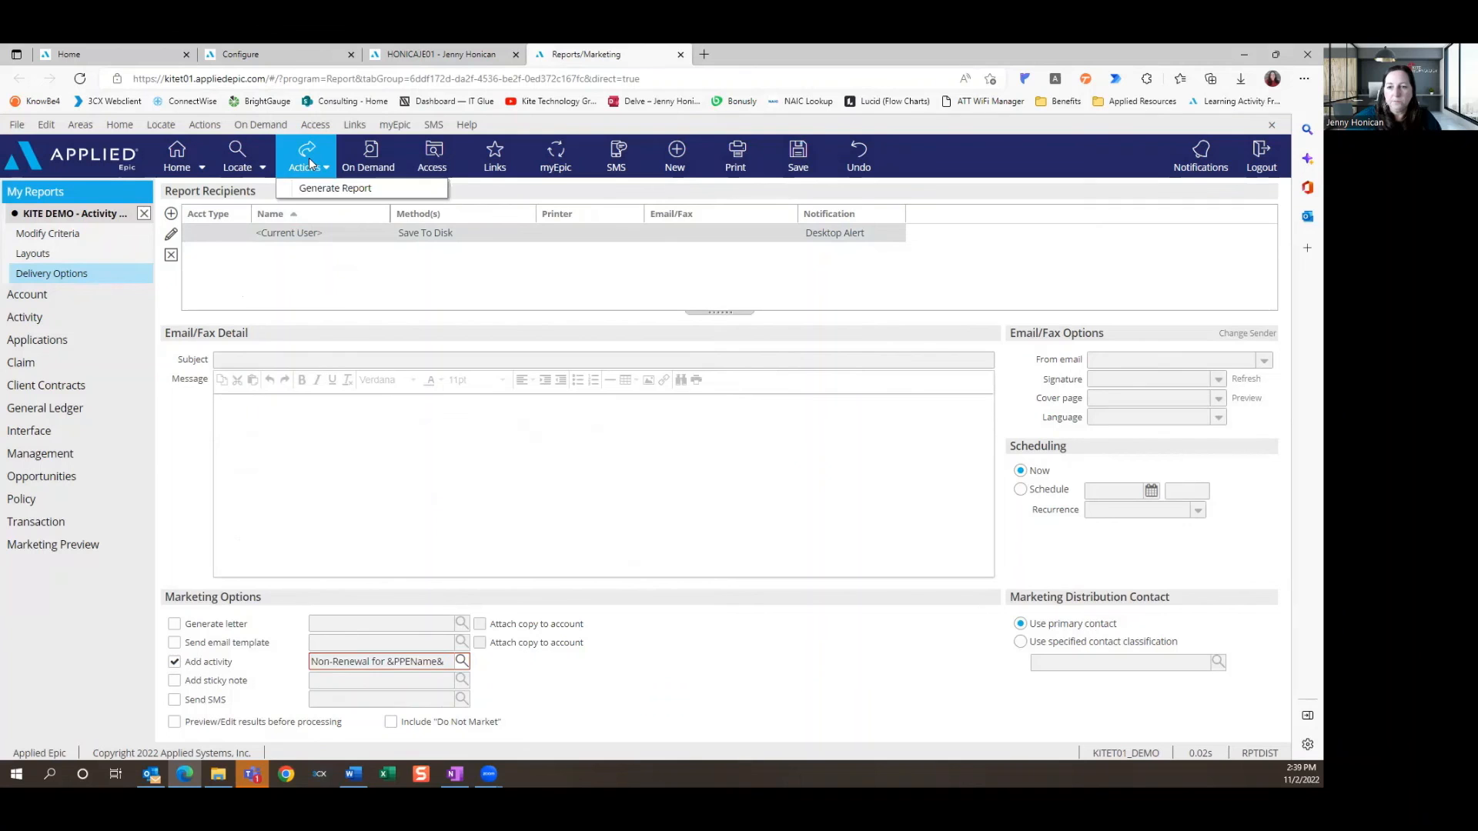
pyautogui.click(333, 188)
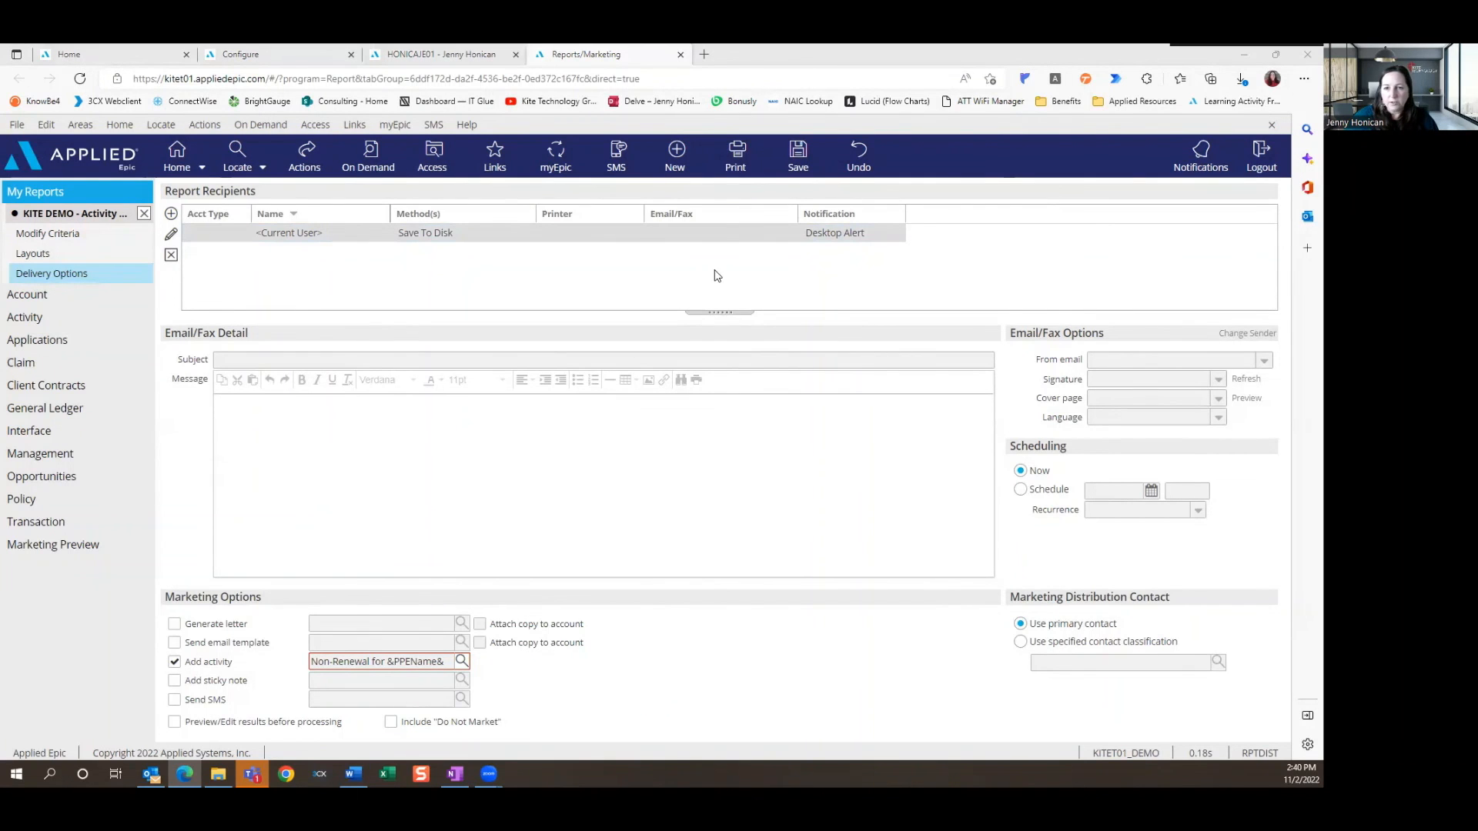
# Refresh the open activities on the home page and select the first Non-Renewal for Chubb Group activity
pyautogui.click(137, 55)
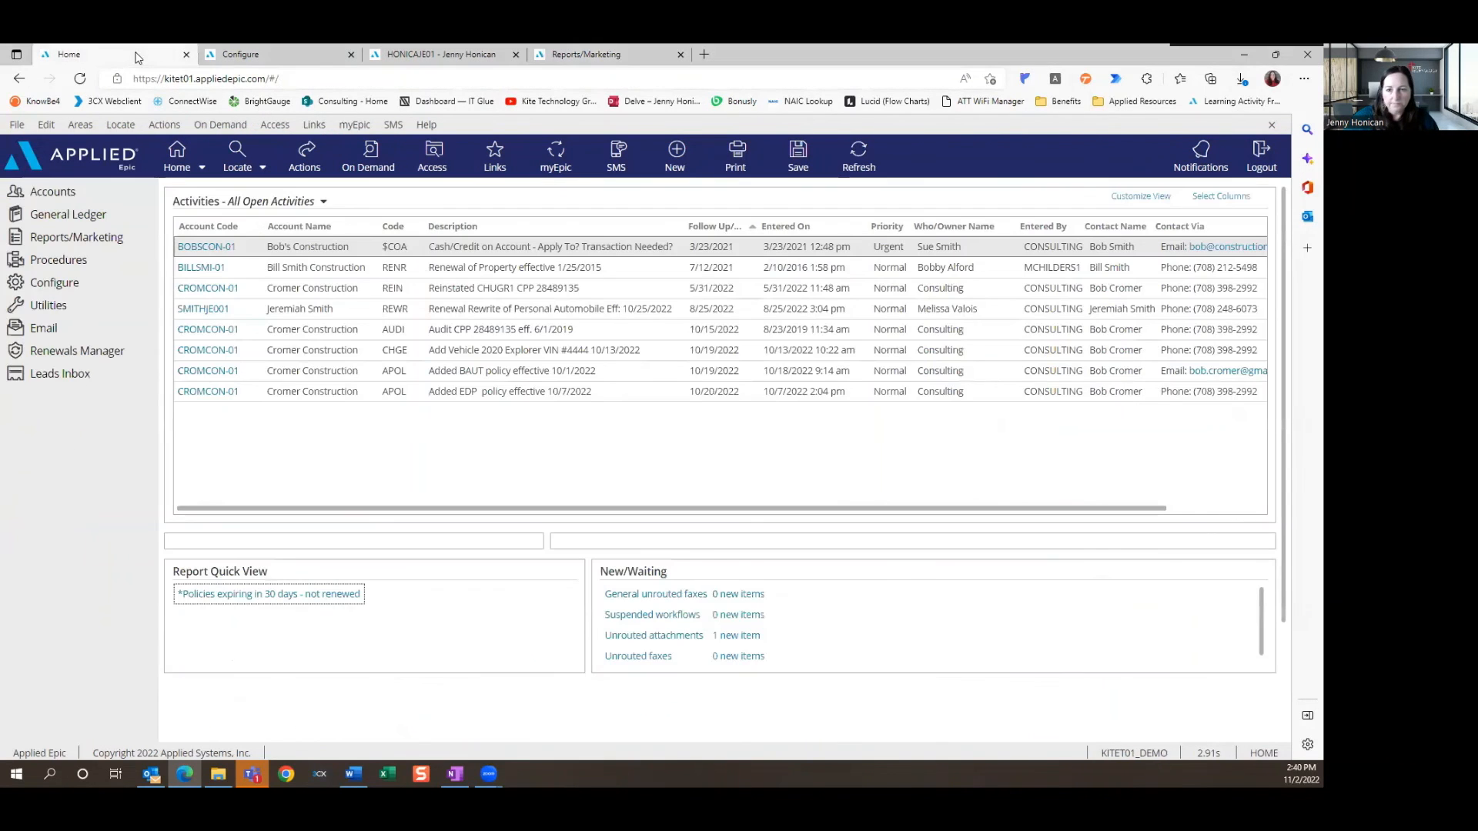
pyautogui.click(851, 159)
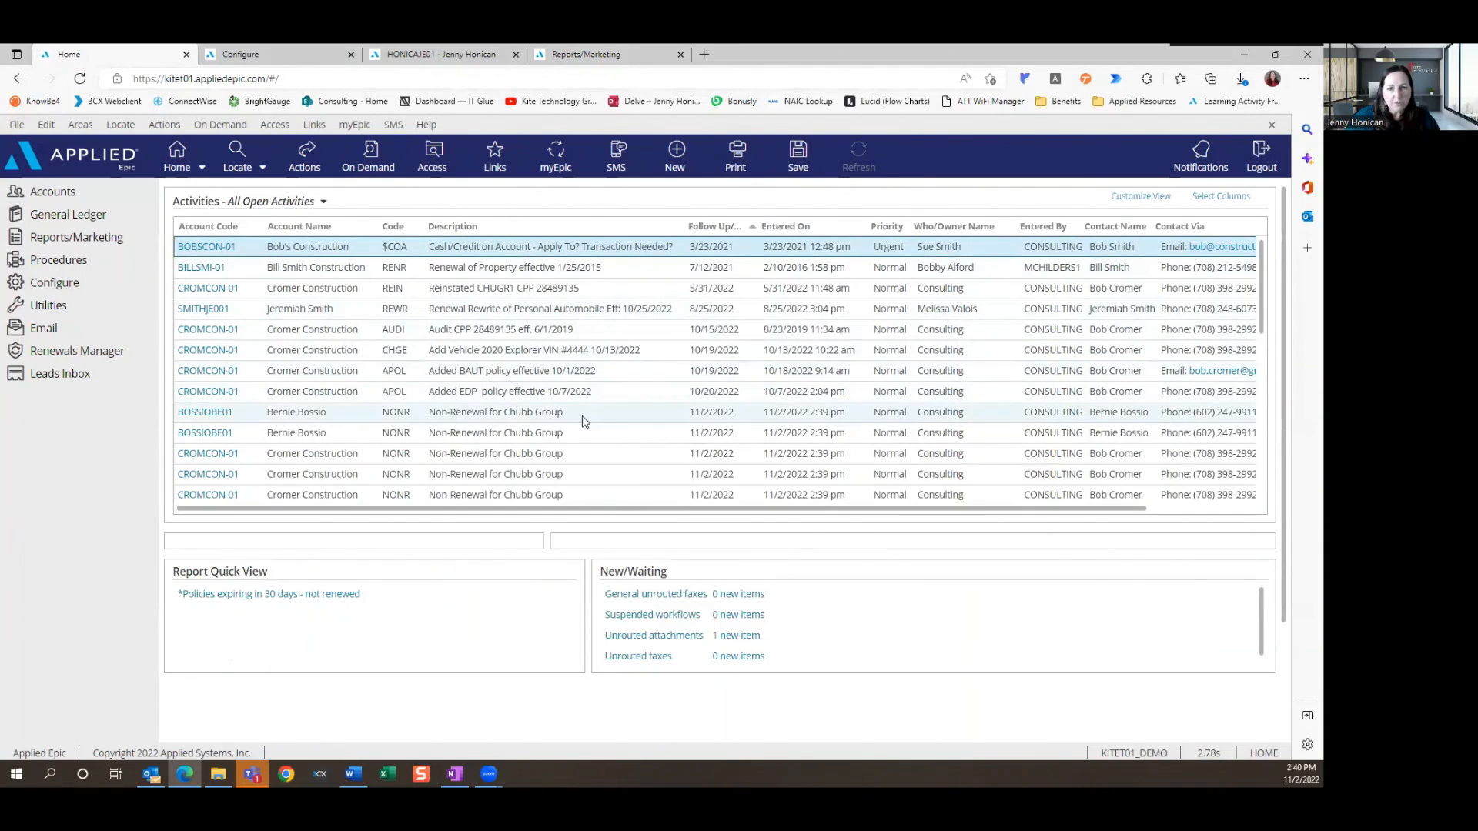
pyautogui.click(438, 415)
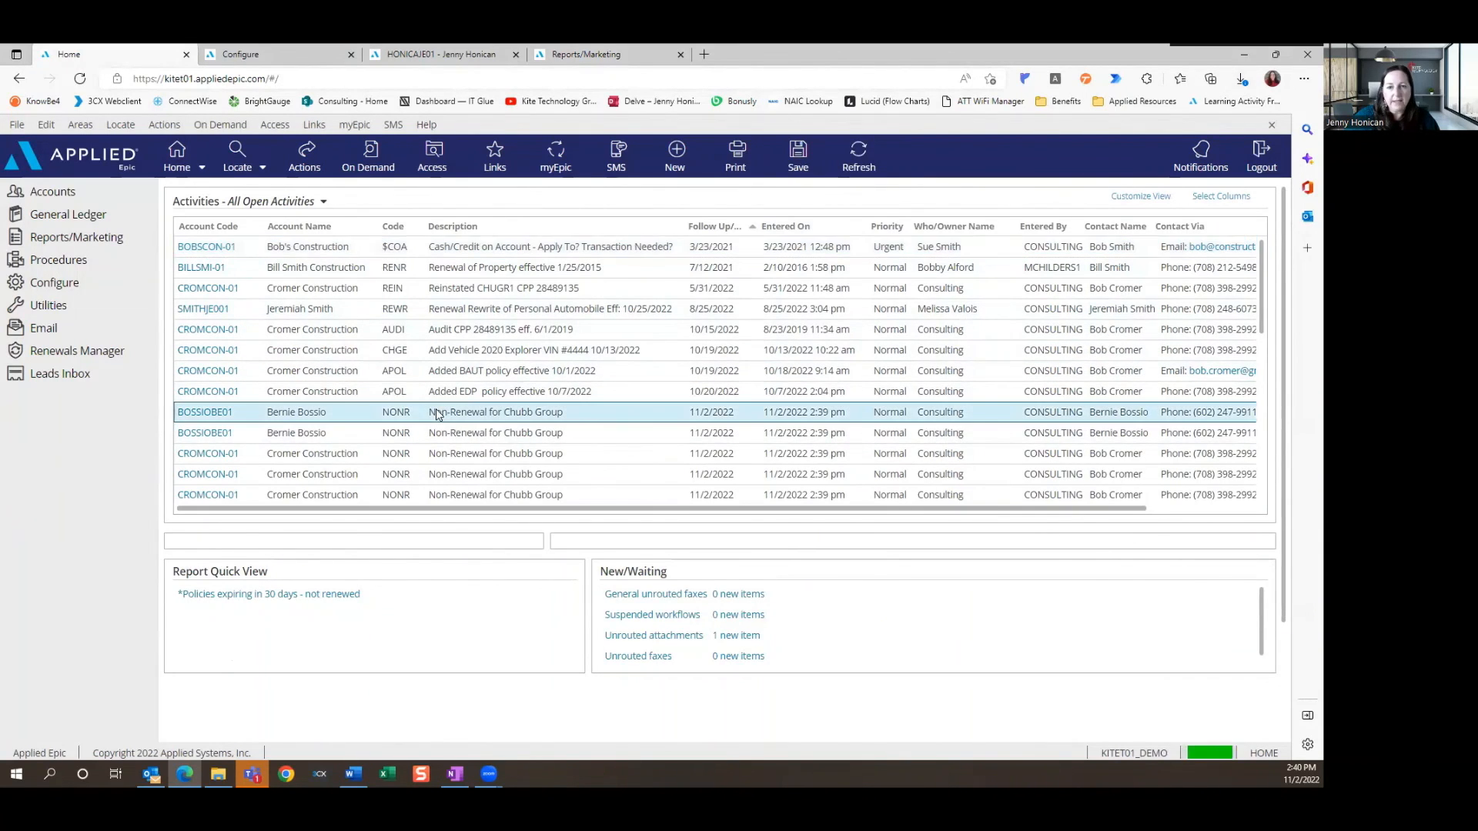